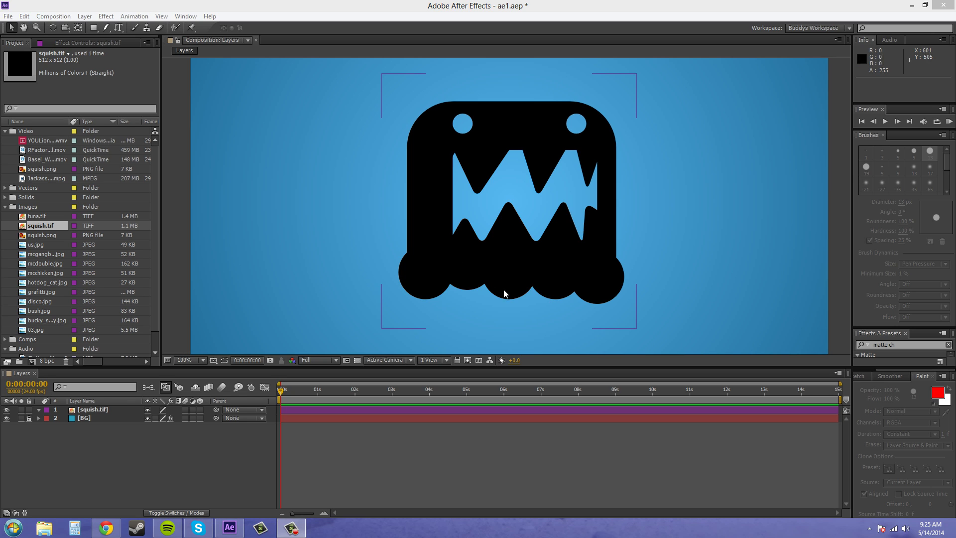
Try adding the burger image to the composition, then delete it again and deselect.
{"action": "left_click_drag", "start_coordinate": [59, 257], "coordinate": [378, 200]}
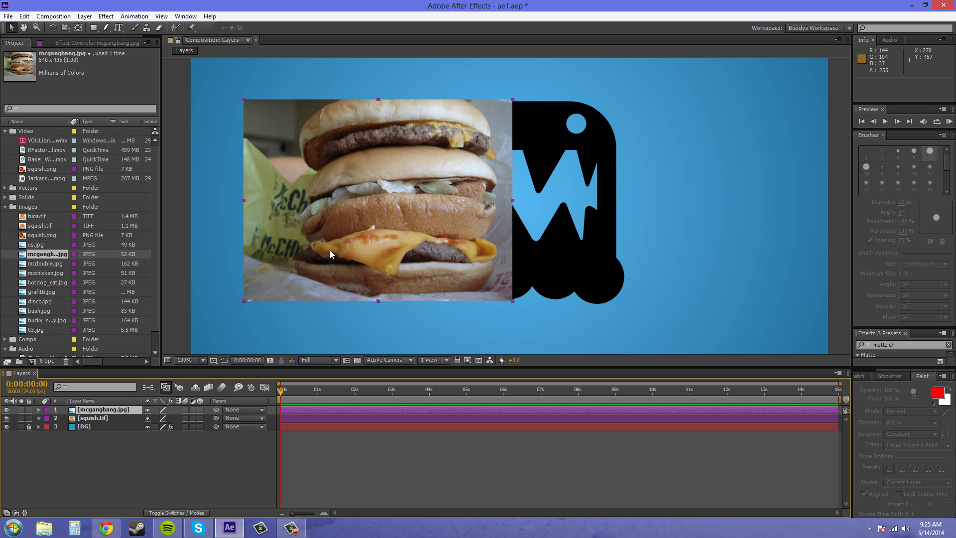
{"action": "key", "text": "Delete"}
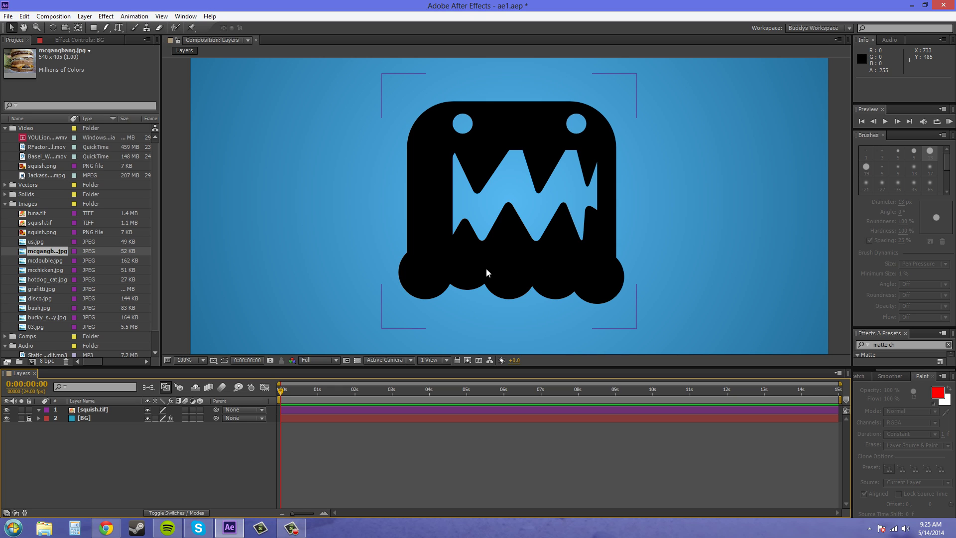
{"action": "left_click", "coordinate": [118, 472]}
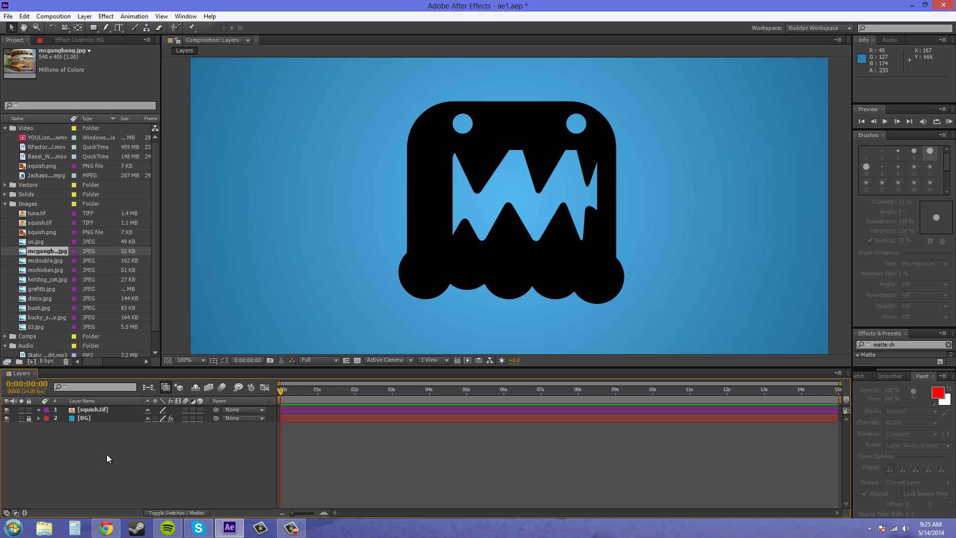
Auto-trace squish.tif's alpha with Preview on, producing Masks 1–4 around the monster.
{"action": "left_click", "coordinate": [94, 411]}
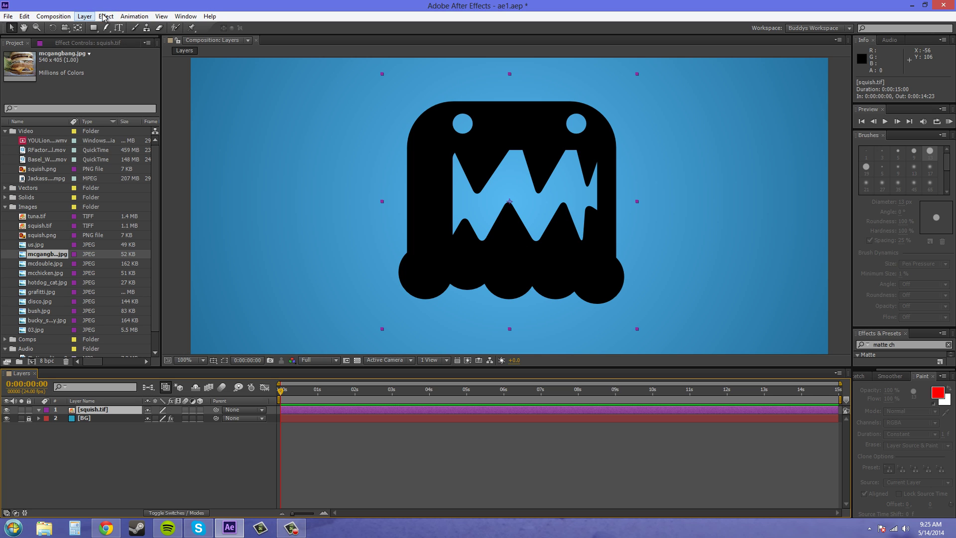
{"action": "left_click", "coordinate": [86, 16]}
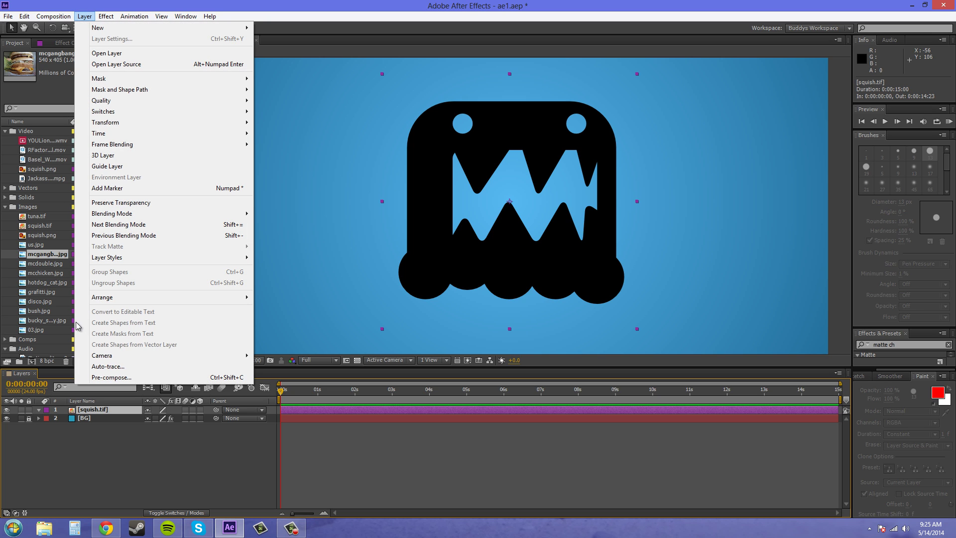
{"action": "left_click", "coordinate": [114, 367]}
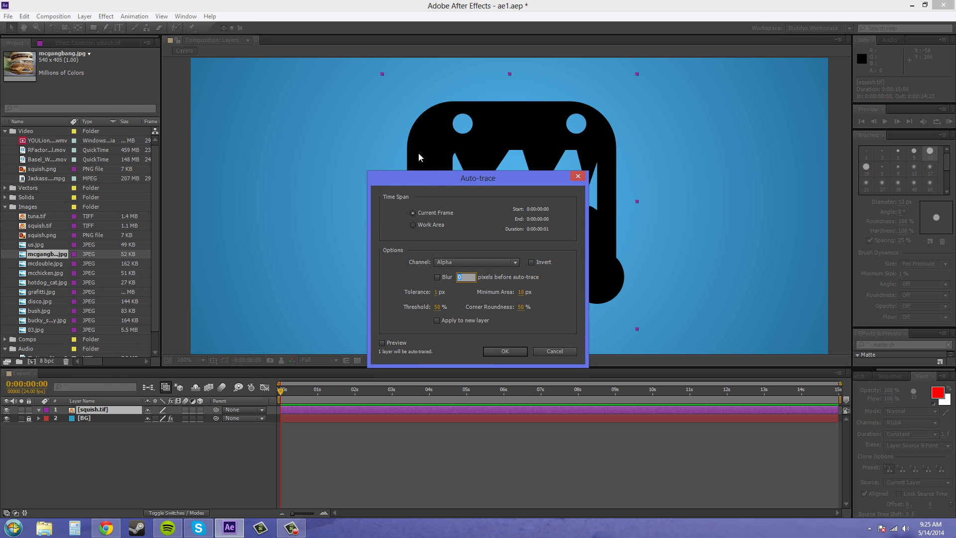
{"action": "mouse_move", "coordinate": [471, 185]}
{"action": "left_mouse_down"}
{"action": "mouse_move", "coordinate": [660, 164]}
{"action": "mouse_move", "coordinate": [698, 141]}
{"action": "mouse_move", "coordinate": [714, 111]}
{"action": "left_mouse_up"}
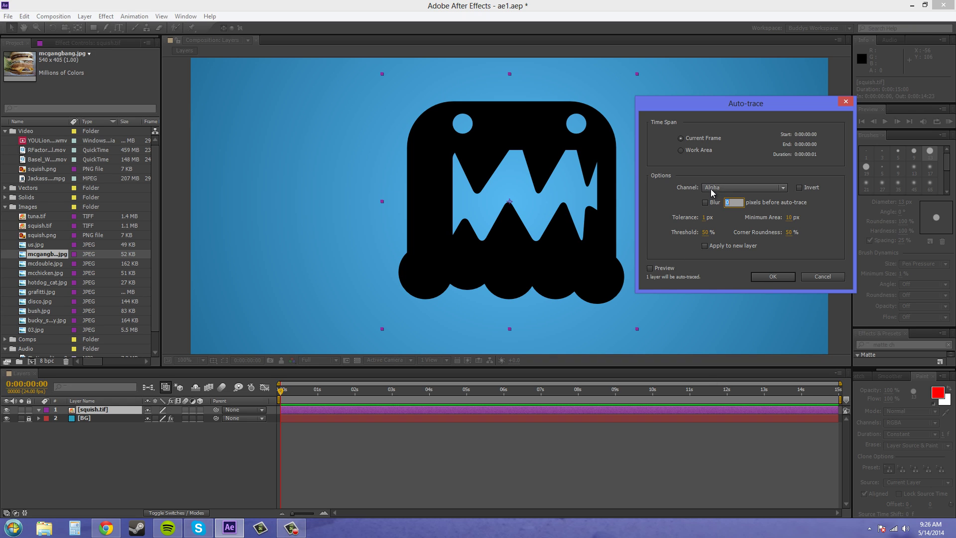
{"action": "left_click", "coordinate": [650, 268]}
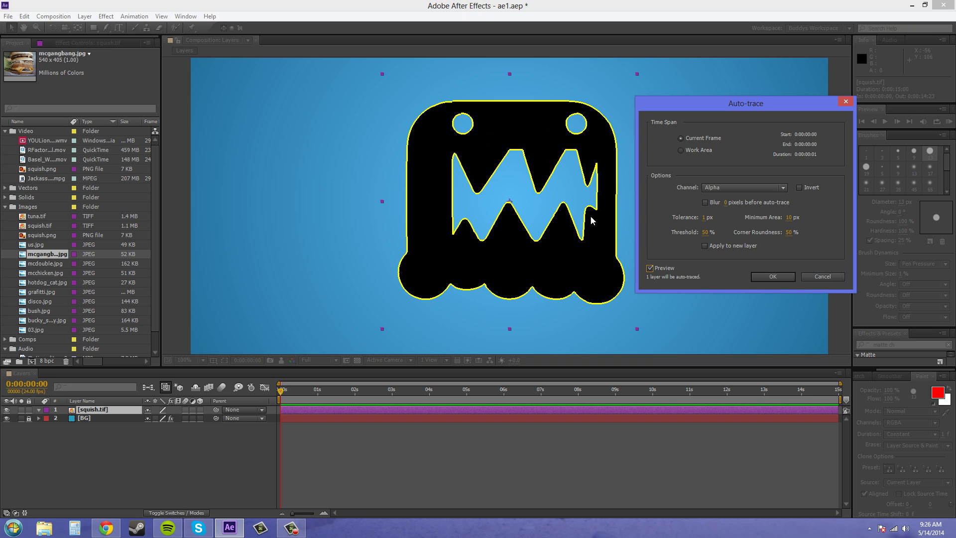
{"action": "left_click", "coordinate": [780, 280]}
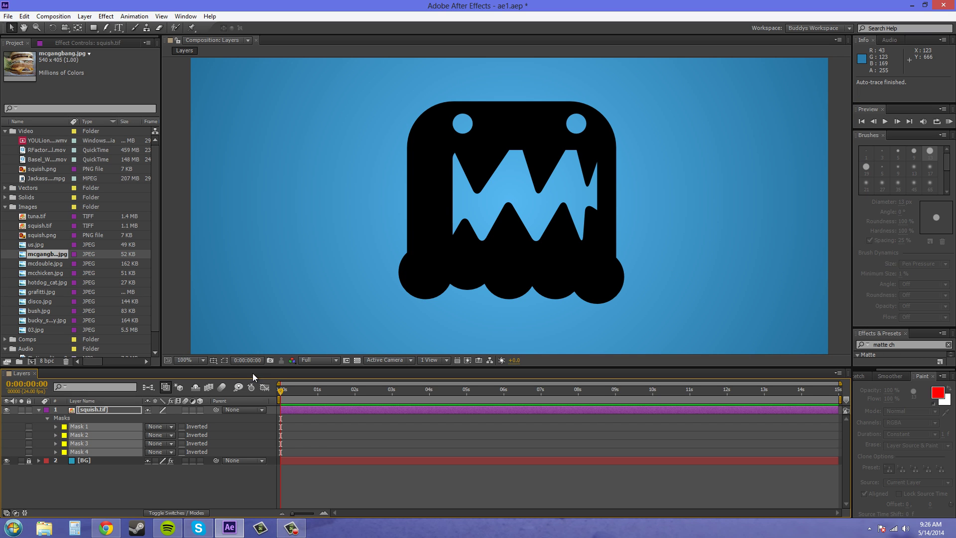
Show the mask paths and select both eye masks, Mask 2 and Mask 3, for copying.
{"action": "left_click", "coordinate": [226, 360]}
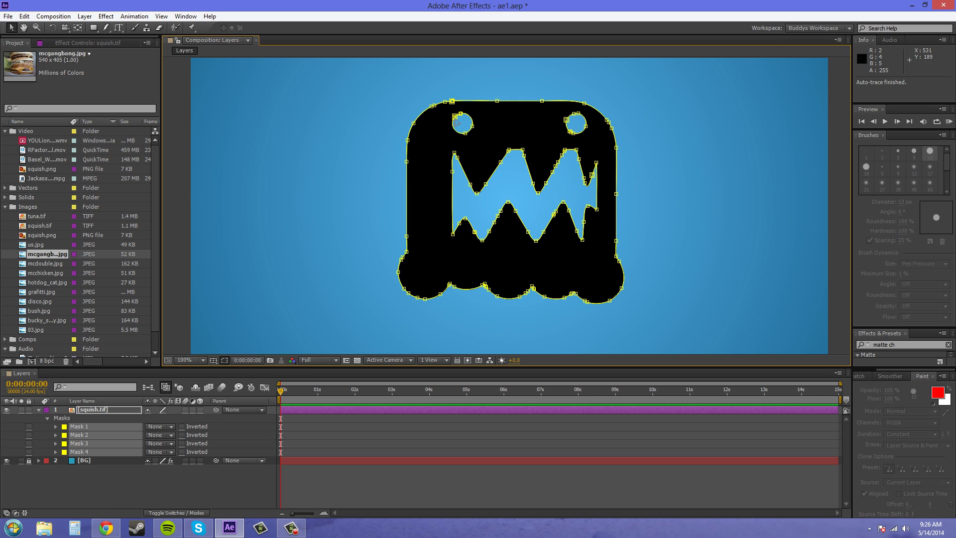
{"action": "left_click", "coordinate": [450, 117]}
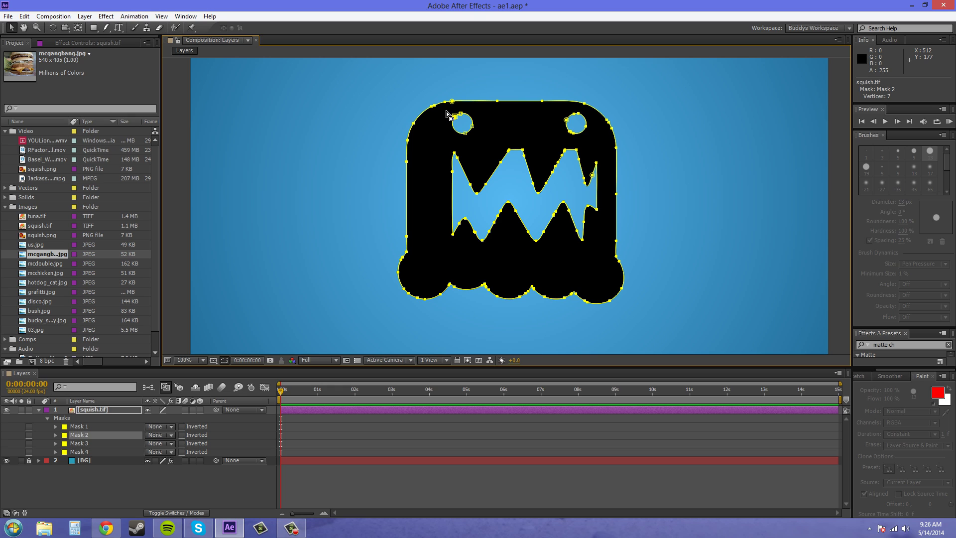
{"action": "left_click_drag", "start_coordinate": [445, 110], "coordinate": [591, 142]}
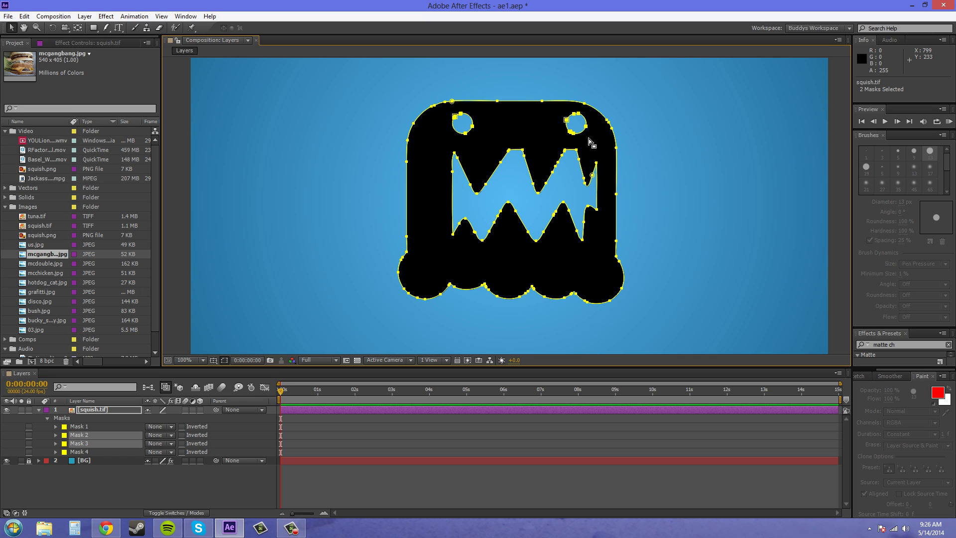
{"action": "left_click", "coordinate": [24, 16]}
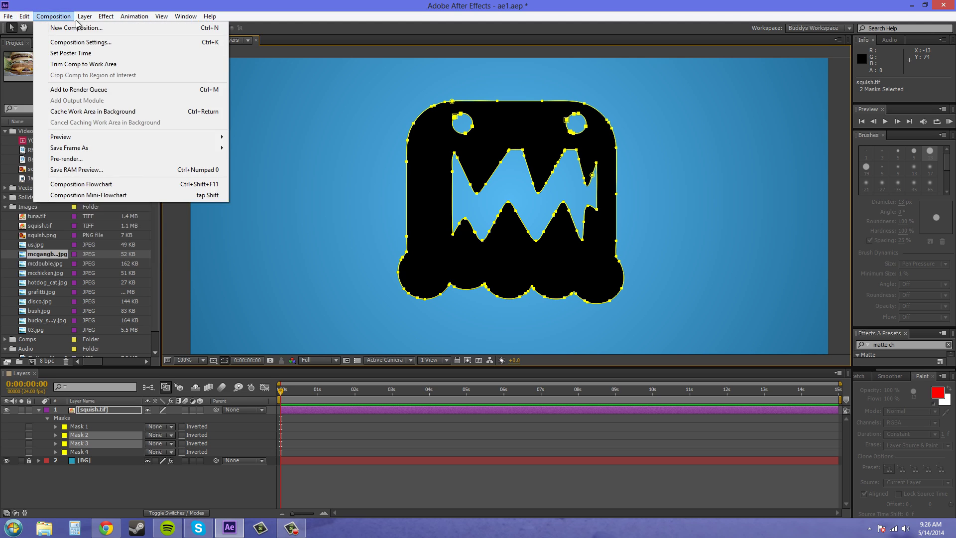
Create a new solid layer named eyes.
{"action": "mouse_move", "coordinate": [85, 16]}
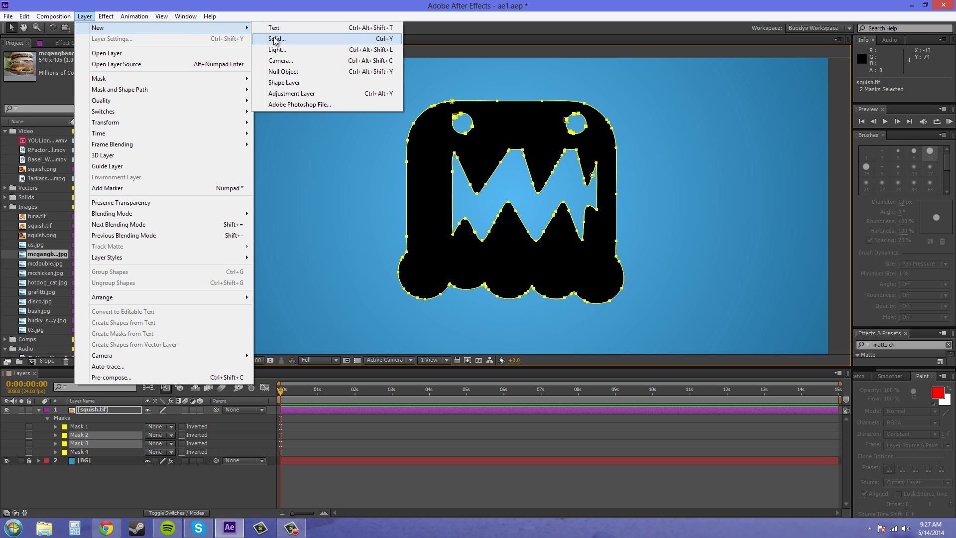
{"action": "left_click", "coordinate": [275, 39]}
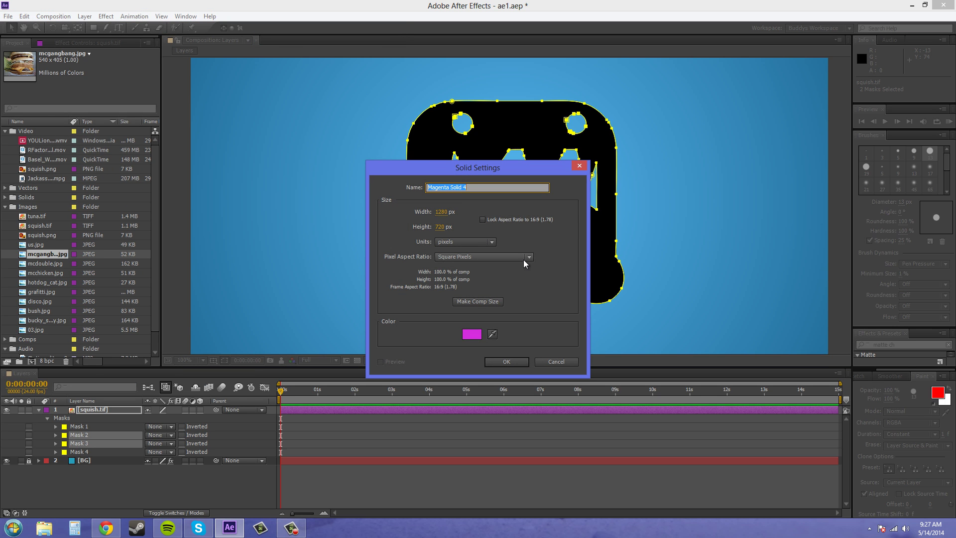
{"action": "type", "text": "eyes"}
{"action": "left_click", "coordinate": [505, 361]}
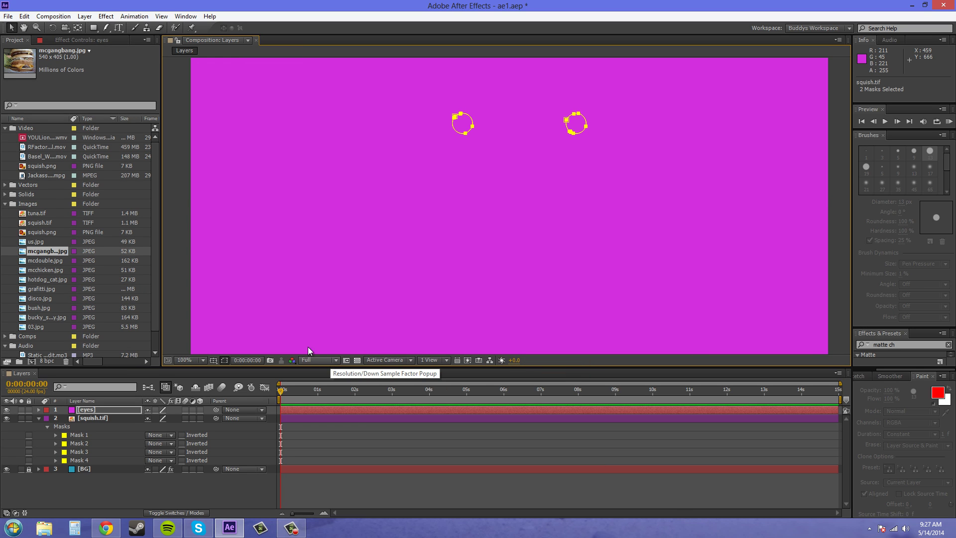
Paste the eye masks onto the eyes layer and set Mask 2 and Mask 3 to Add.
{"action": "left_click", "coordinate": [84, 413]}
{"action": "key", "text": "ctrl+v"}
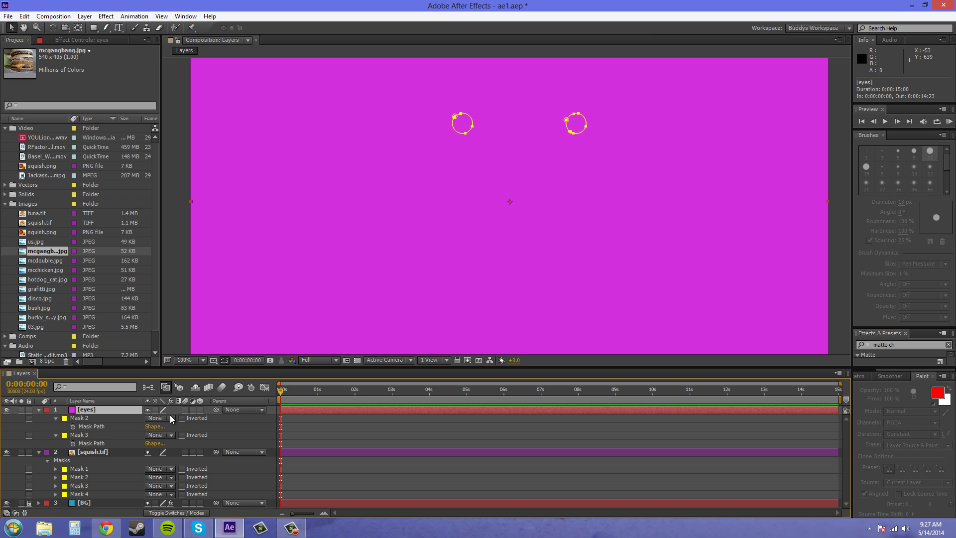
{"action": "left_click", "coordinate": [171, 419]}
{"action": "left_click", "coordinate": [168, 439]}
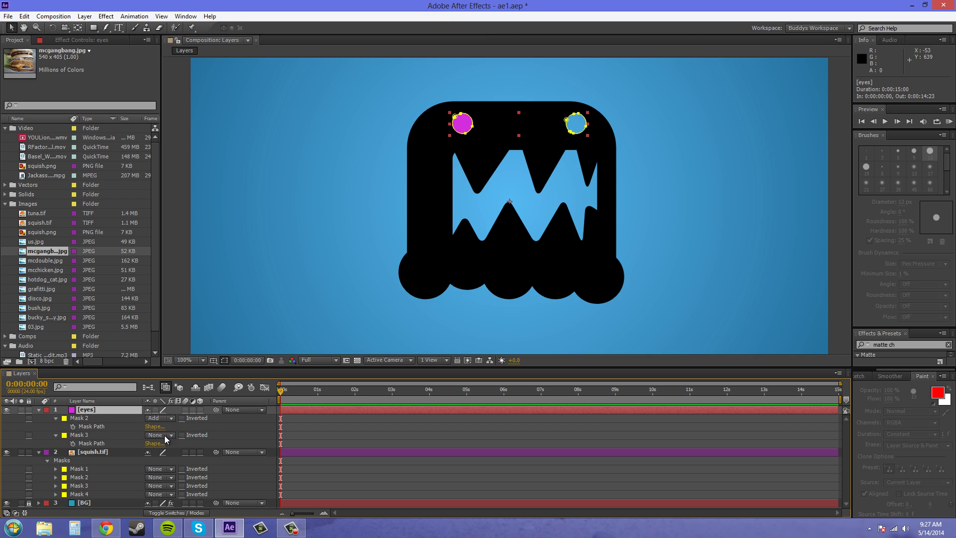
{"action": "left_click", "coordinate": [158, 435]}
{"action": "left_click", "coordinate": [169, 372]}
Parent the eyes layer to squish.tif.
{"action": "left_click", "coordinate": [278, 142]}
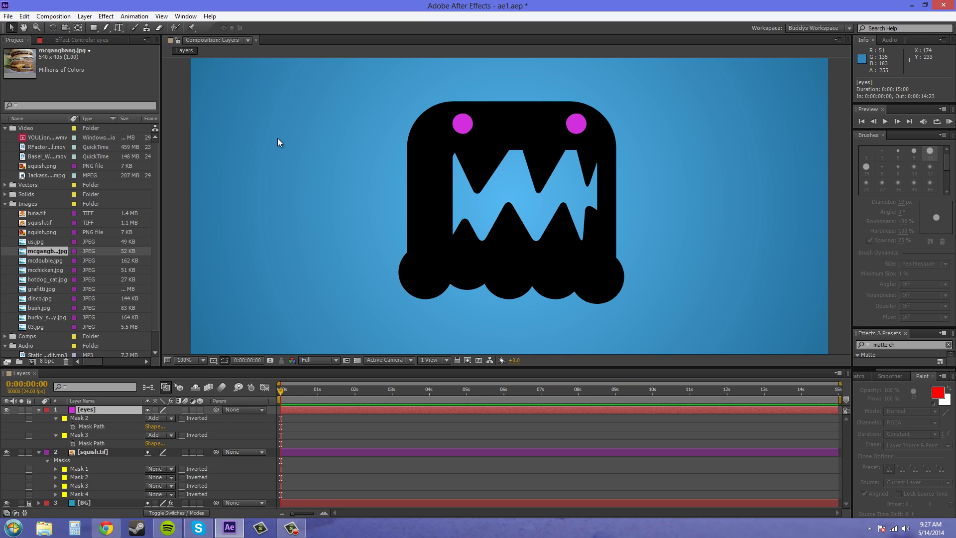
{"action": "left_click", "coordinate": [39, 409]}
{"action": "left_click", "coordinate": [244, 410]}
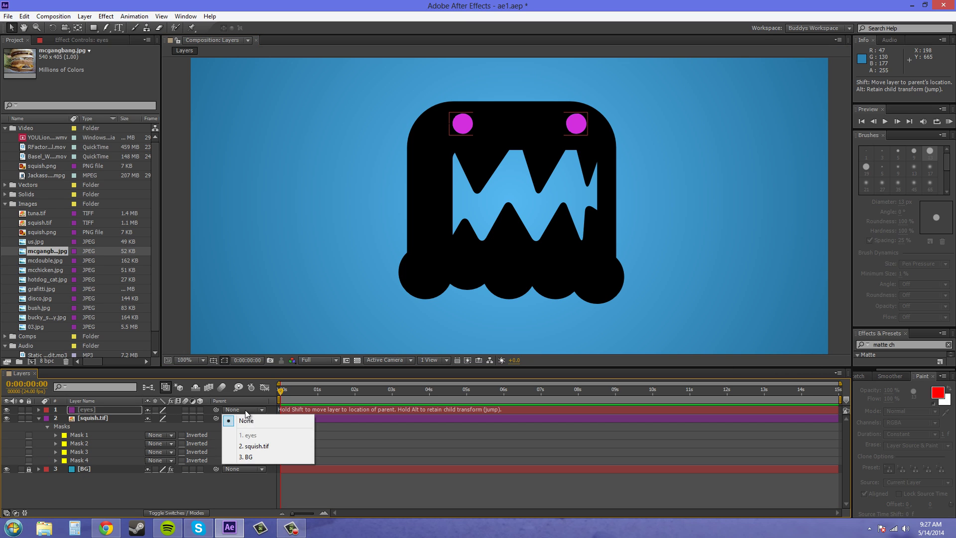
{"action": "left_click", "coordinate": [255, 447]}
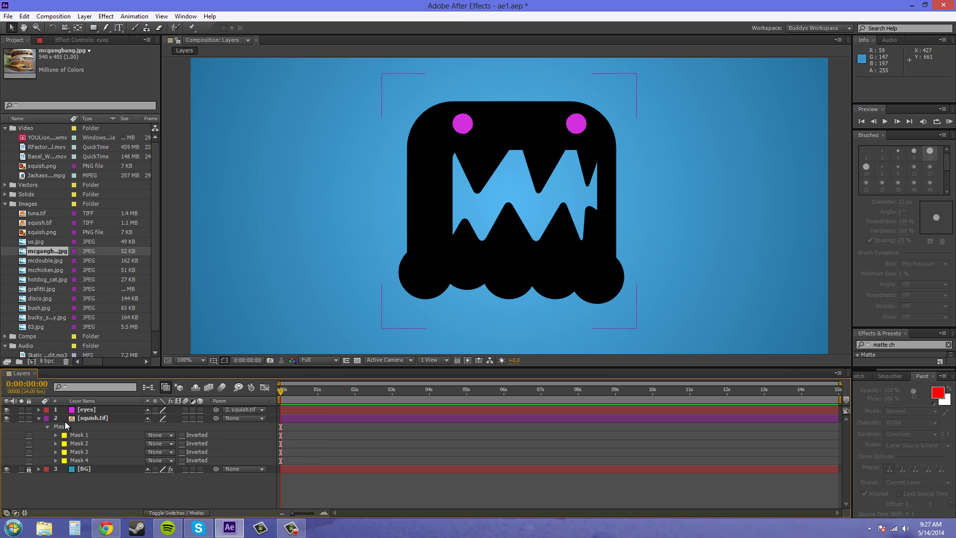
Set squish.tif's Position to 640, 410, undoing a trial shift to x 580.
{"action": "left_click", "coordinate": [39, 420]}
{"action": "left_click", "coordinate": [87, 419]}
{"action": "key", "text": "p"}
{"action": "left_click_drag", "start_coordinate": [167, 427], "coordinate": [219, 410]}
{"action": "left_click", "coordinate": [225, 360]}
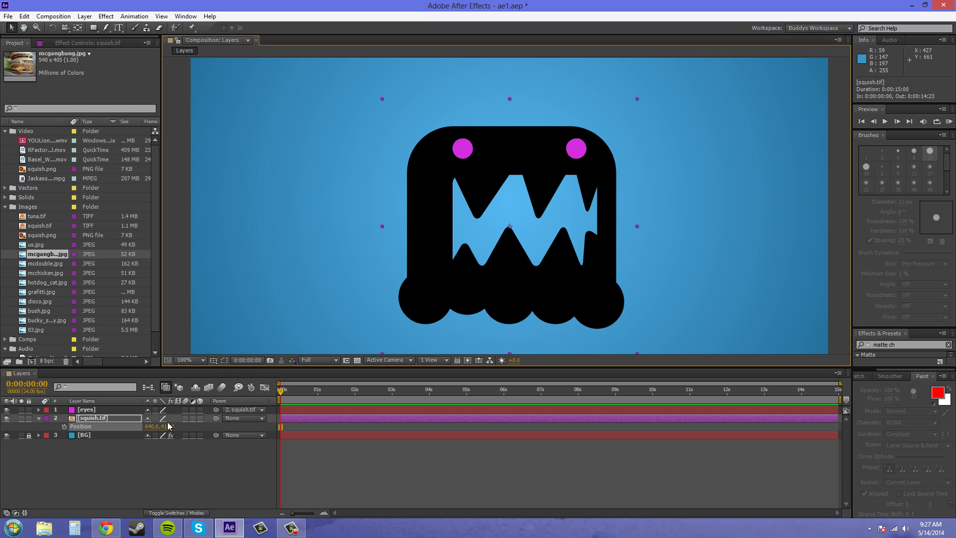
{"action": "left_click_drag", "start_coordinate": [150, 426], "coordinate": [120, 427]}
{"action": "key", "text": "ctrl+z"}
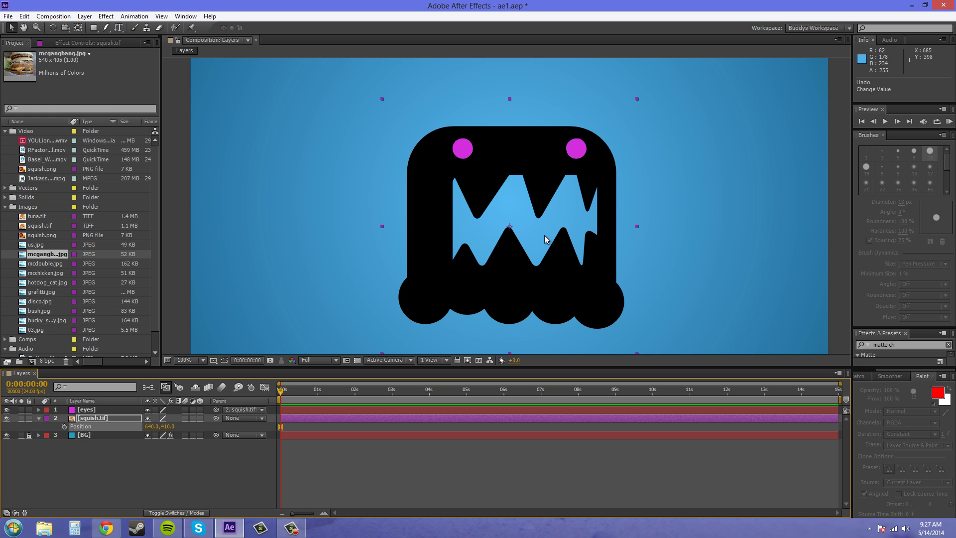
Hide the eyes and squish.tif layers and add squish.png as the new top layer.
{"action": "left_click", "coordinate": [6, 410]}
{"action": "left_click", "coordinate": [7, 419]}
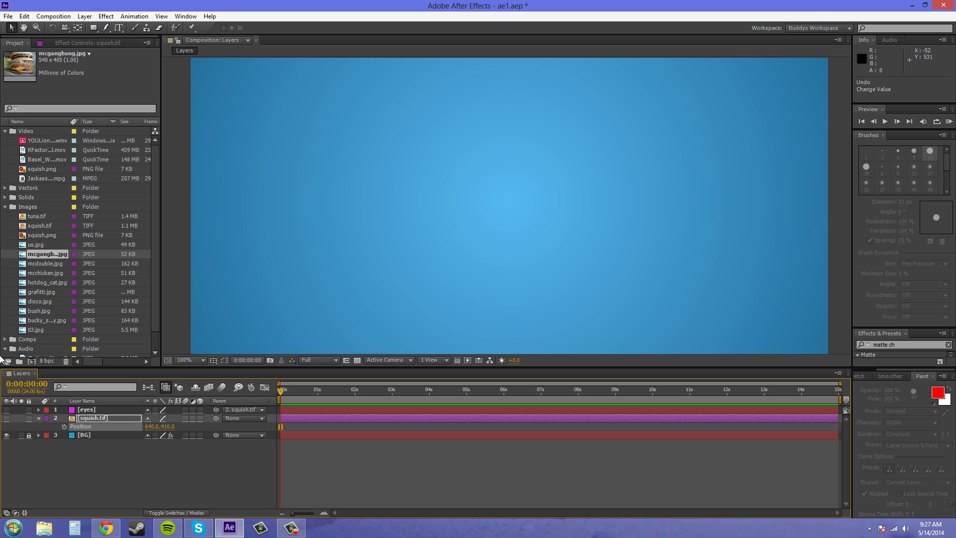
{"action": "left_click", "coordinate": [43, 227]}
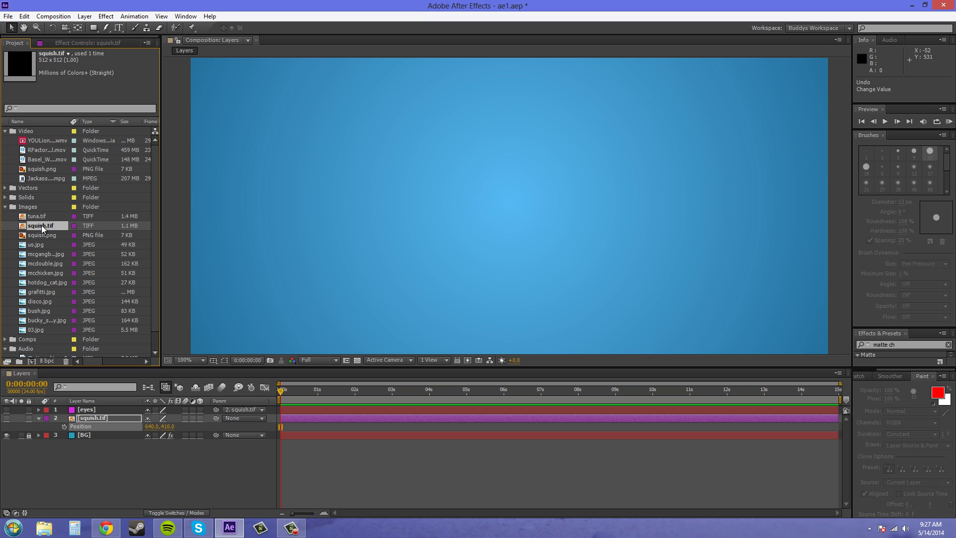
{"action": "left_click", "coordinate": [46, 237]}
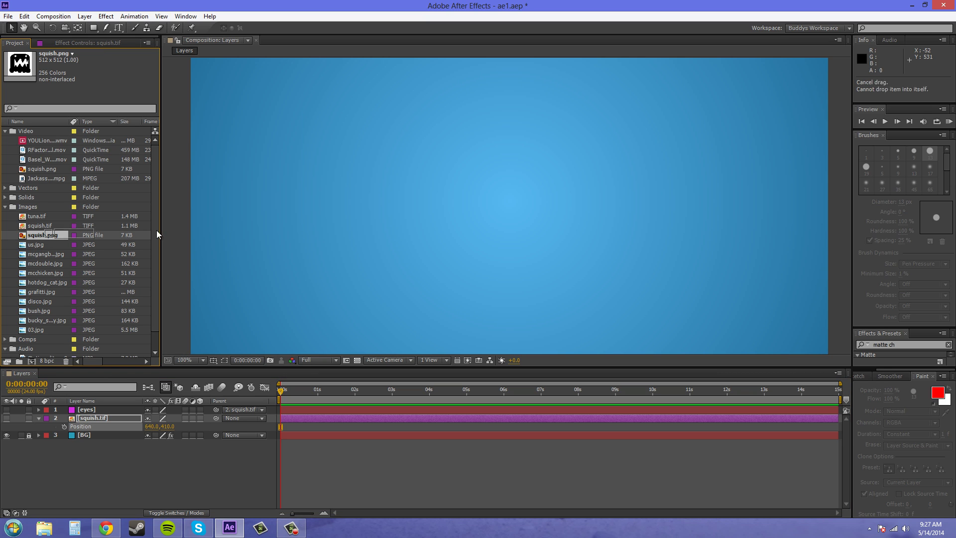
{"action": "left_click_drag", "start_coordinate": [213, 230], "coordinate": [517, 208]}
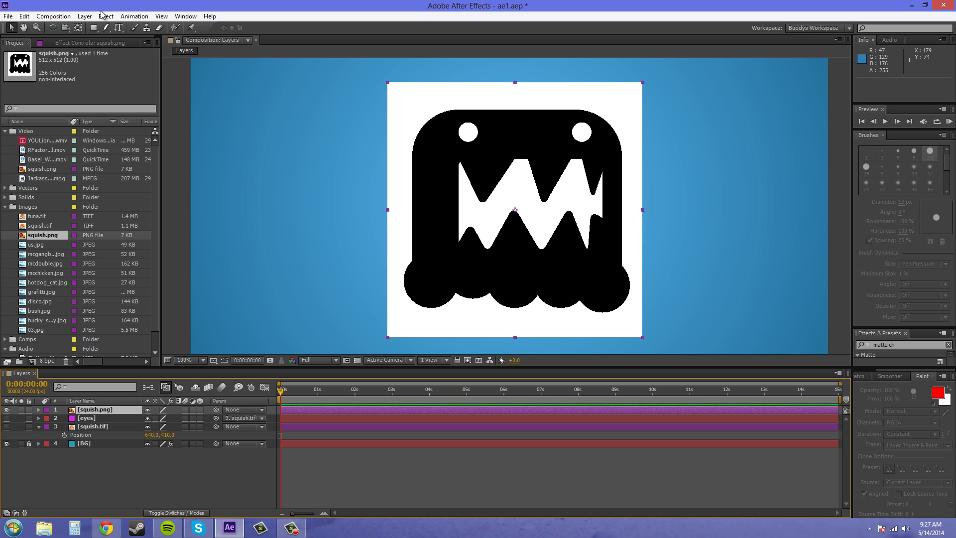
{"action": "left_click", "coordinate": [83, 17]}
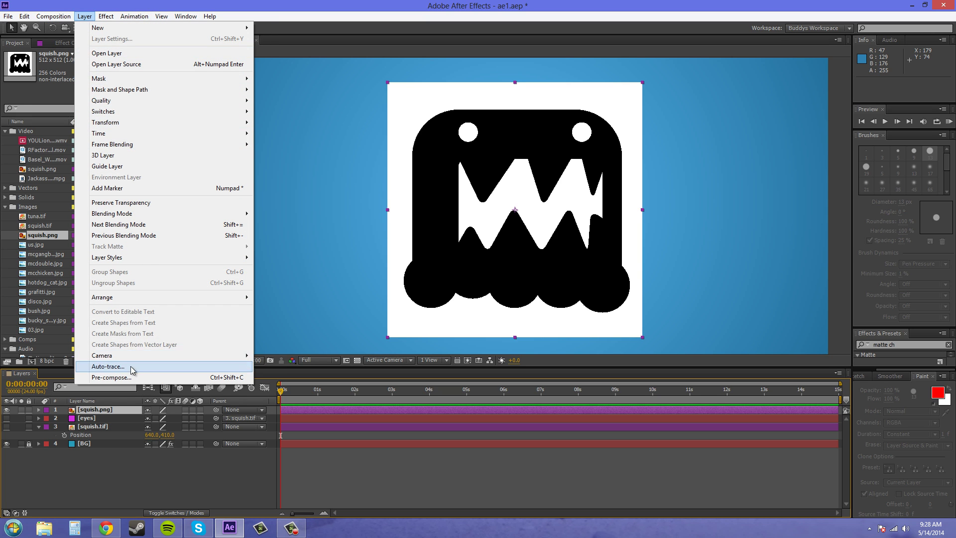
Auto-trace squish.png using the Luminance channel at 50% threshold.
{"action": "left_click", "coordinate": [130, 367]}
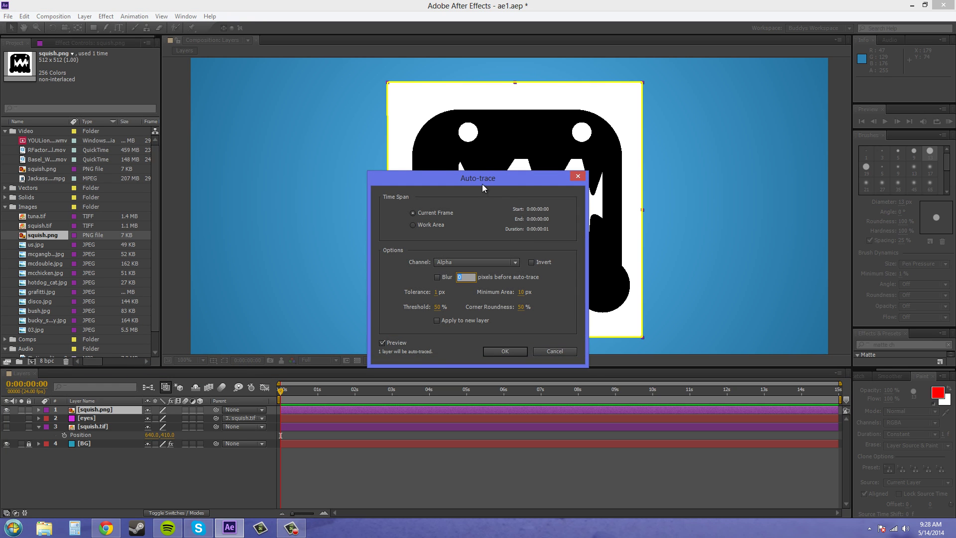
{"action": "mouse_move", "coordinate": [480, 183]}
{"action": "left_mouse_down"}
{"action": "mouse_move", "coordinate": [733, 173]}
{"action": "mouse_move", "coordinate": [775, 144]}
{"action": "left_mouse_up"}
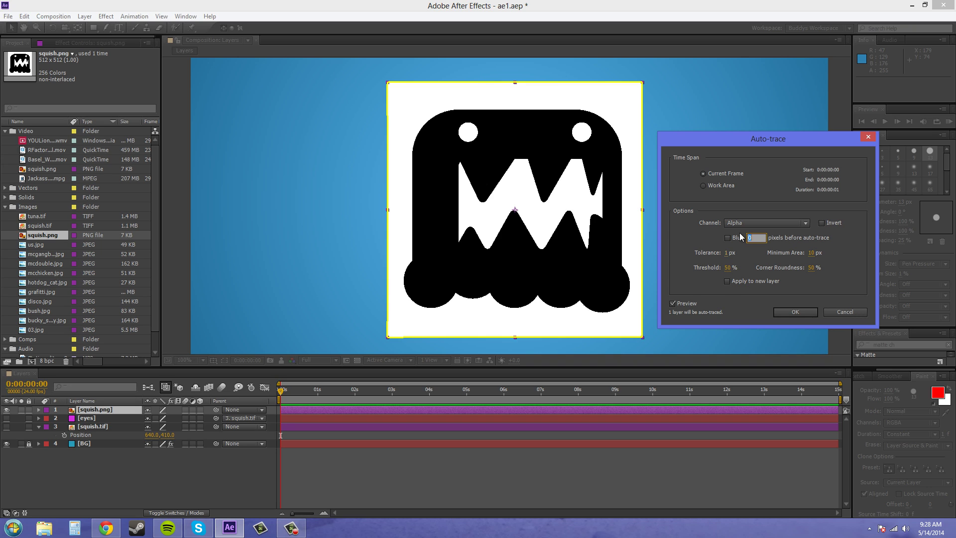
{"action": "left_click", "coordinate": [754, 222]}
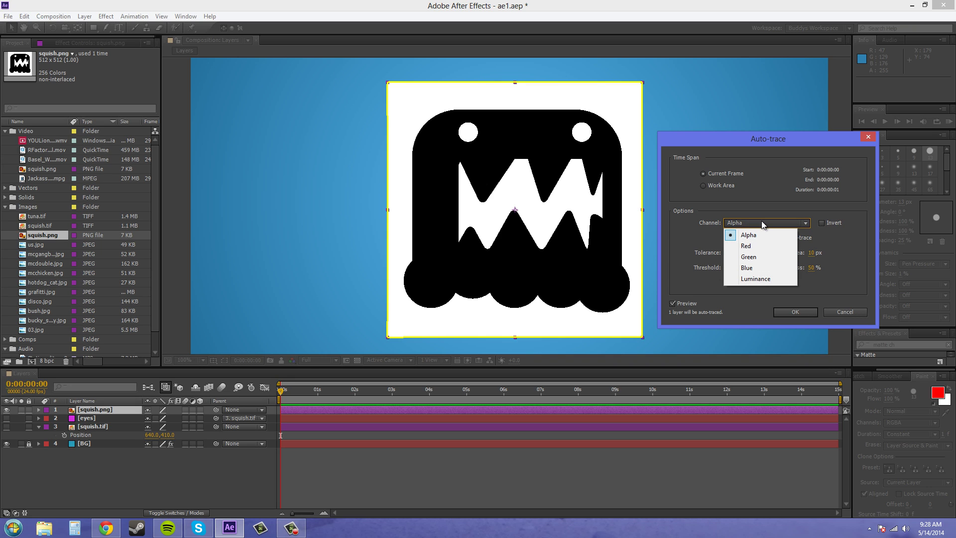
{"action": "left_click", "coordinate": [759, 279]}
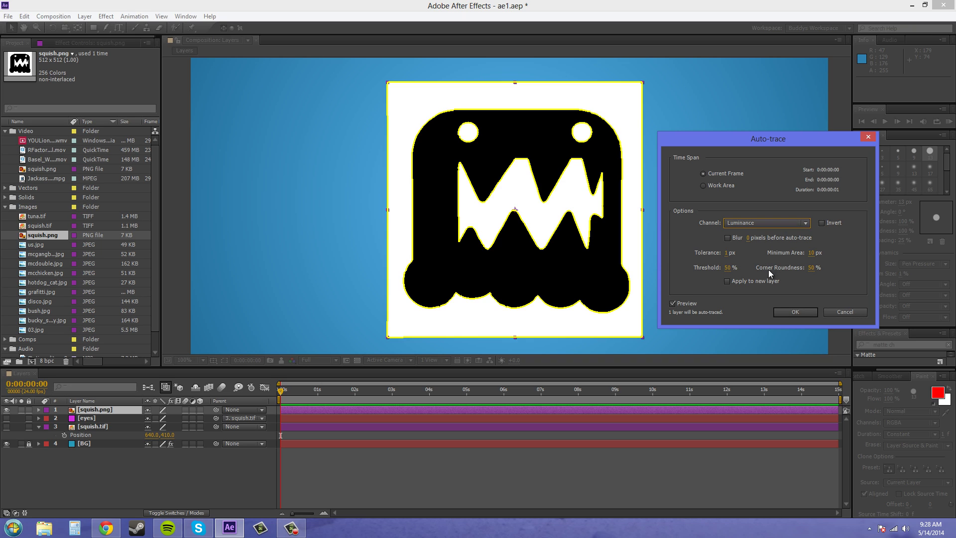
{"action": "left_click", "coordinate": [800, 312]}
{"action": "left_click", "coordinate": [797, 312]}
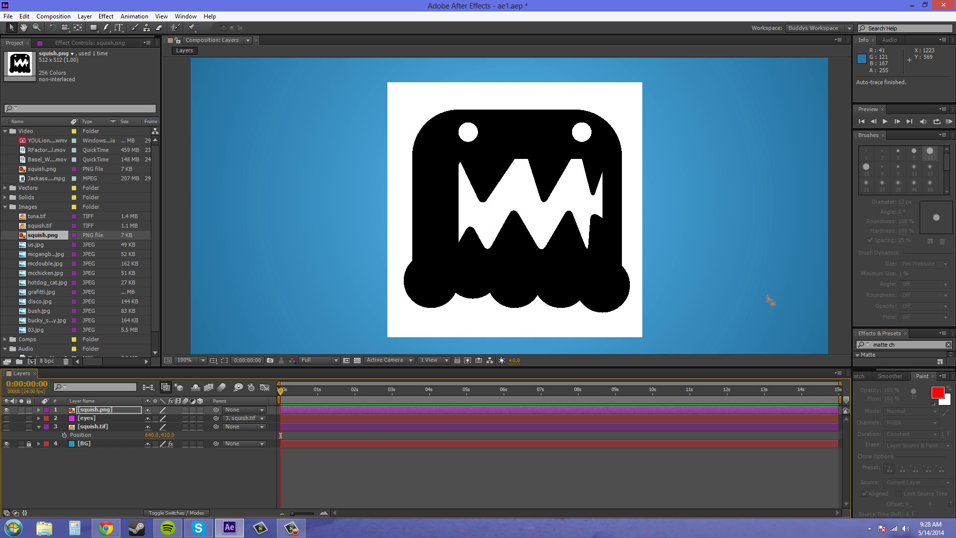
Show squish.png's Masks 1–5 and their outlines in the viewer, then deselect.
{"action": "key", "text": "m"}
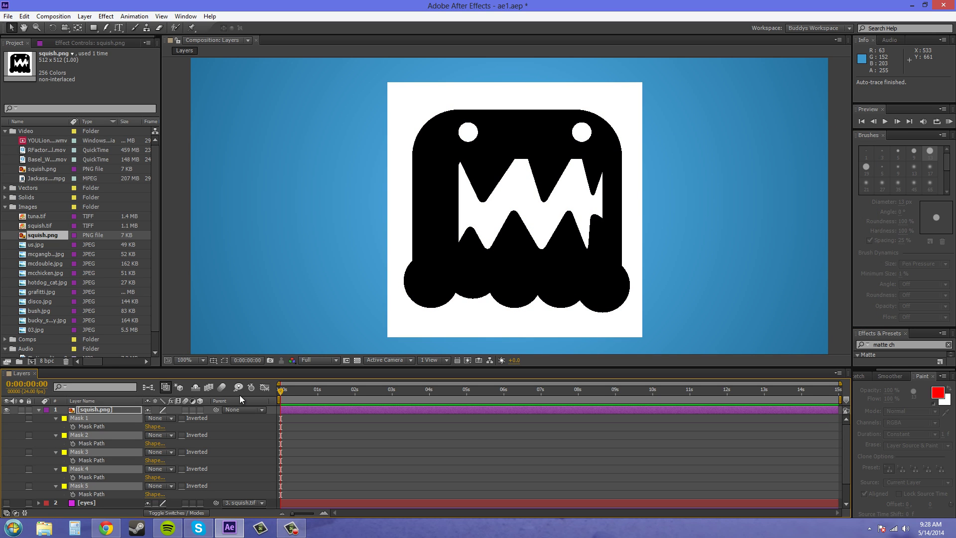
{"action": "left_click", "coordinate": [224, 360]}
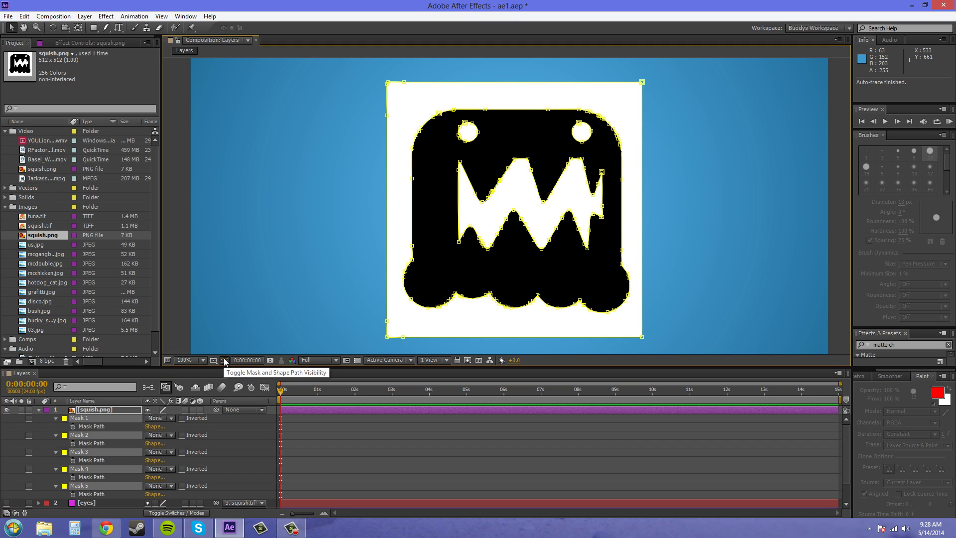
{"action": "left_click", "coordinate": [233, 455]}
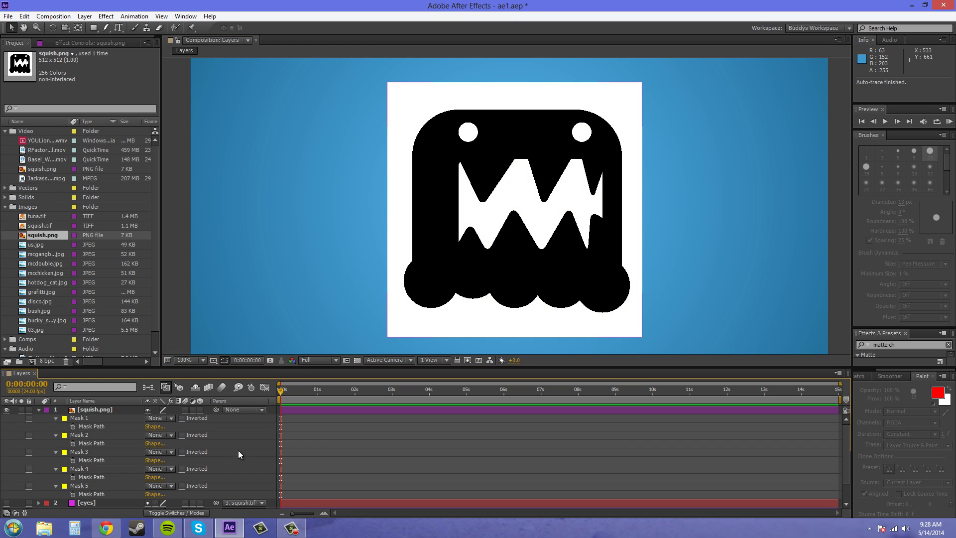
Change Mask 1's mode and set Mask 2 to Add, dropping the white square behind the monster.
{"action": "left_click", "coordinate": [163, 421]}
{"action": "left_click", "coordinate": [176, 380]}
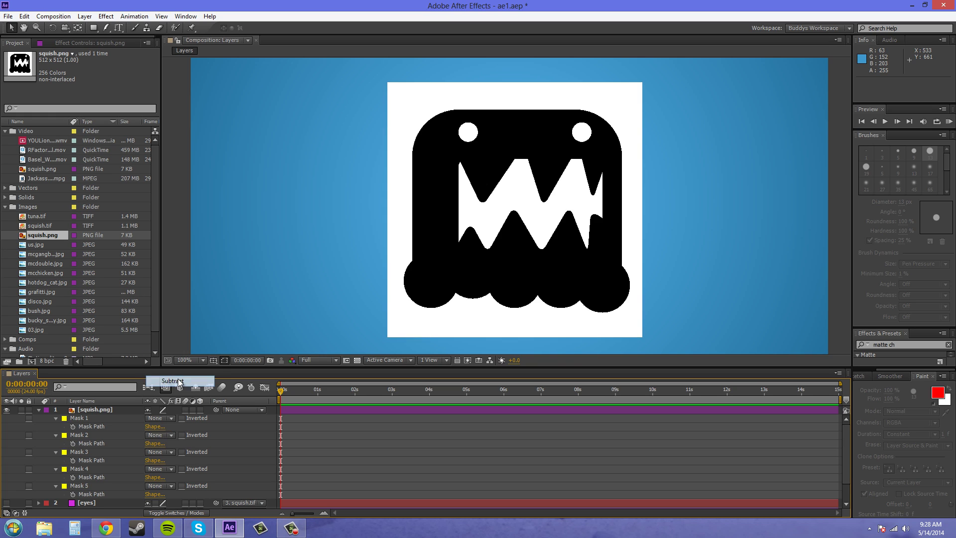
{"action": "left_click", "coordinate": [162, 435]}
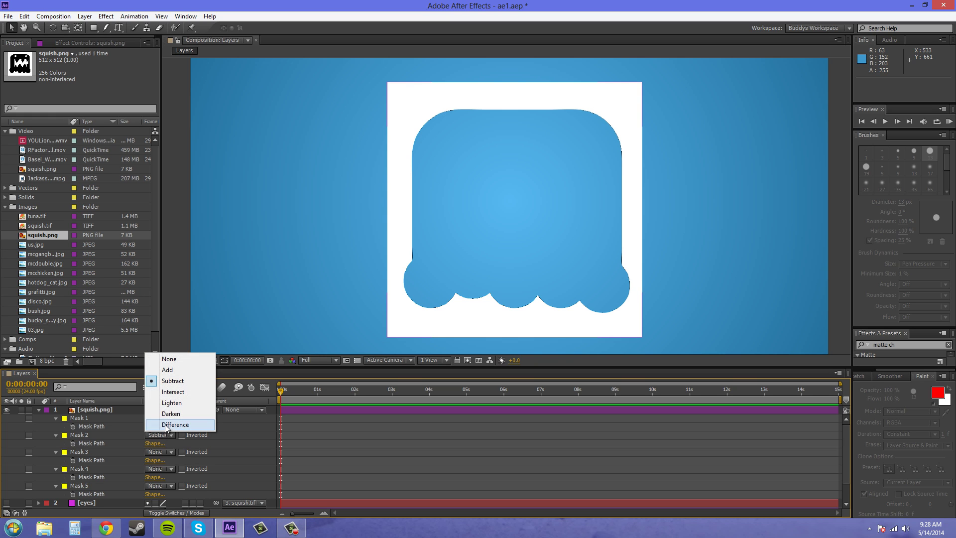
{"action": "left_click", "coordinate": [172, 369]}
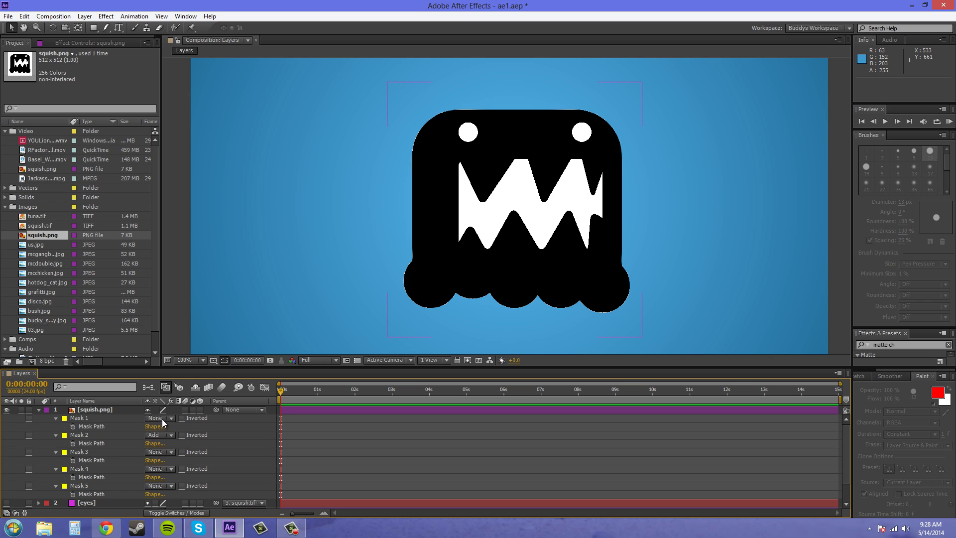
Set Masks 3, 4 and 5 to Subtract to cut out both eyes and the mouth.
{"action": "left_click", "coordinate": [161, 453]}
{"action": "left_click", "coordinate": [158, 397]}
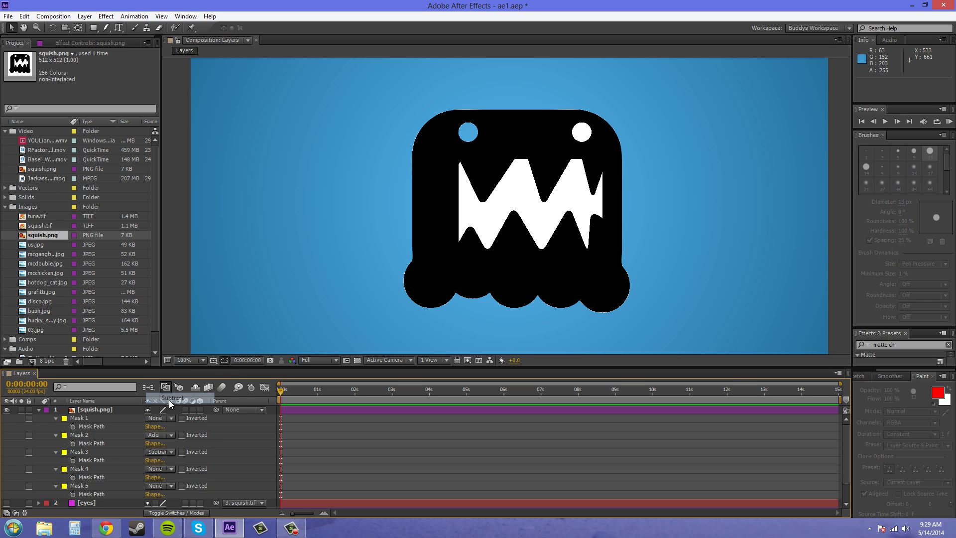
{"action": "left_click", "coordinate": [159, 468]}
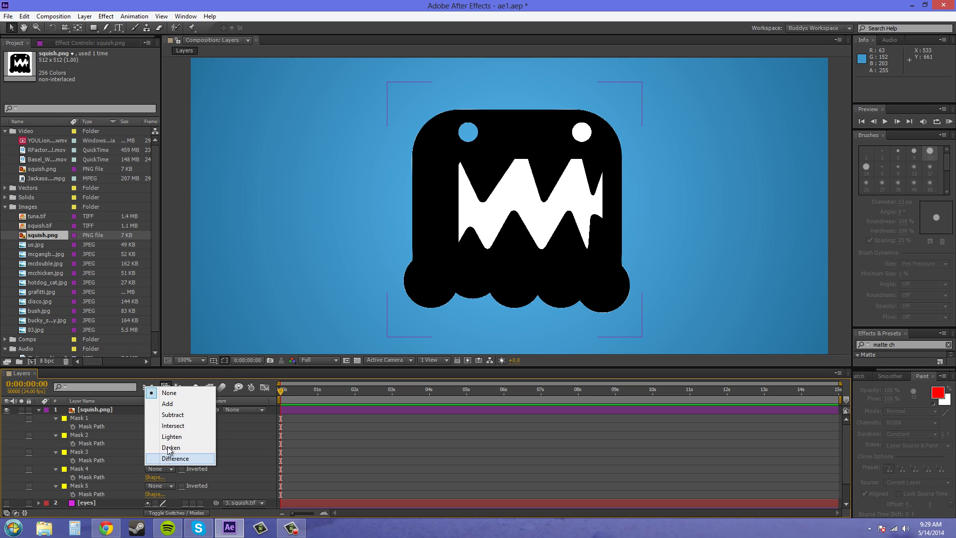
{"action": "left_click", "coordinate": [172, 418]}
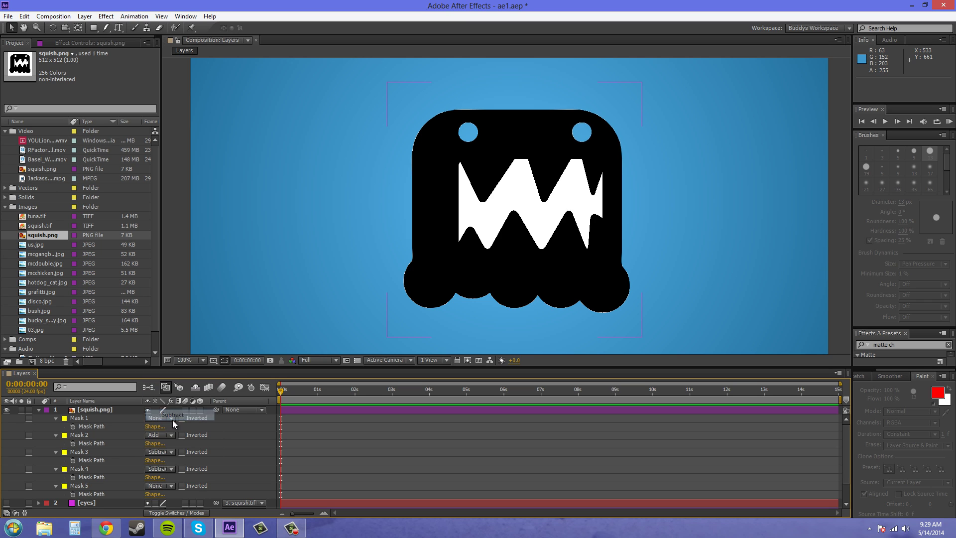
{"action": "left_click", "coordinate": [88, 436]}
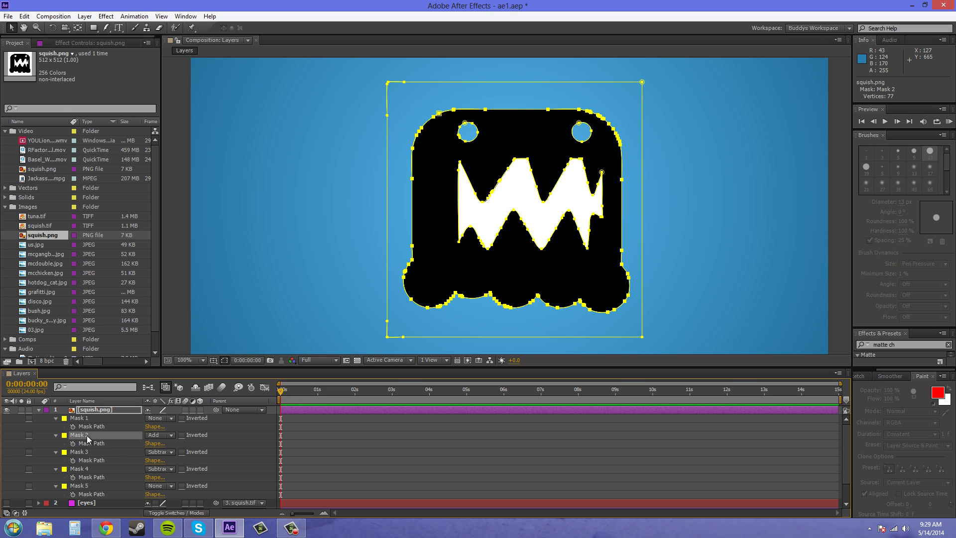
{"action": "left_click", "coordinate": [168, 487]}
{"action": "left_click", "coordinate": [173, 431]}
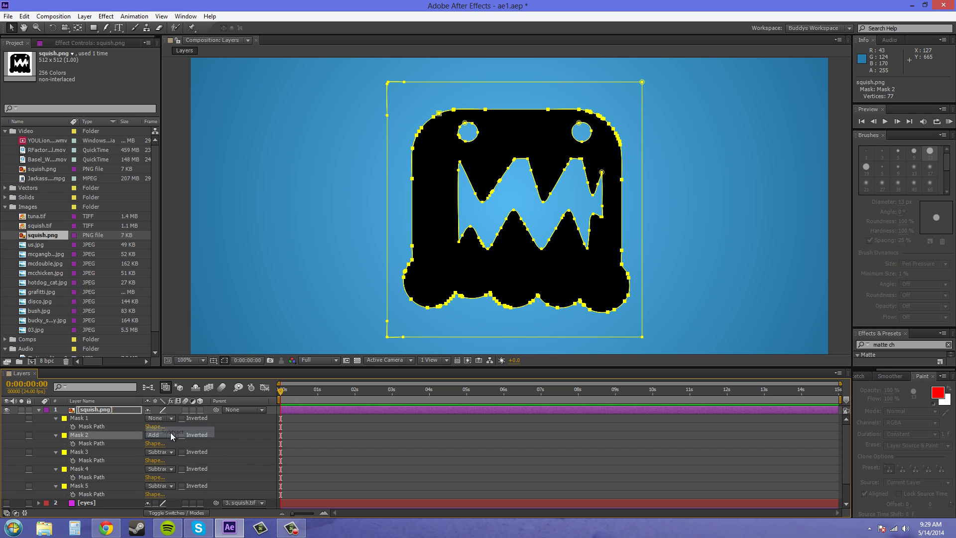
{"action": "left_click", "coordinate": [799, 175]}
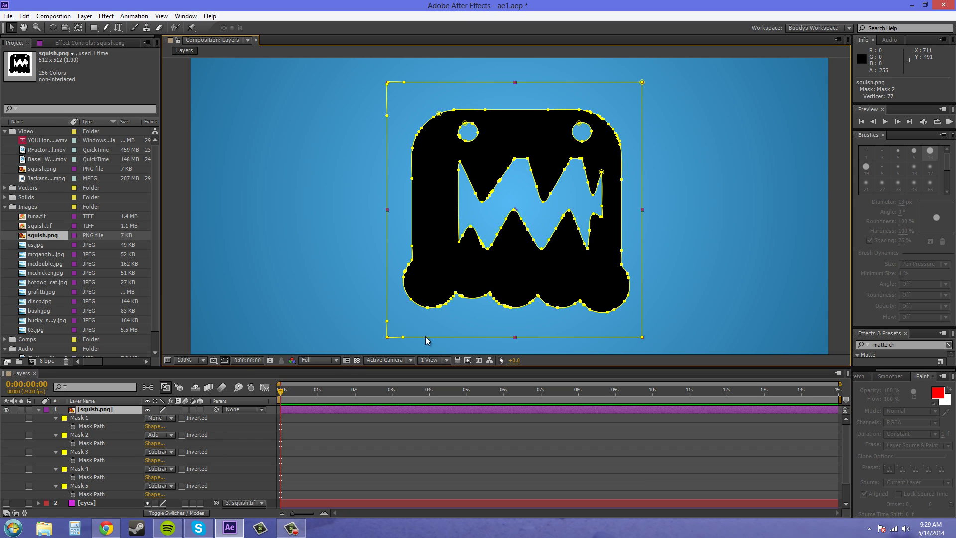
{"action": "left_click", "coordinate": [222, 360]}
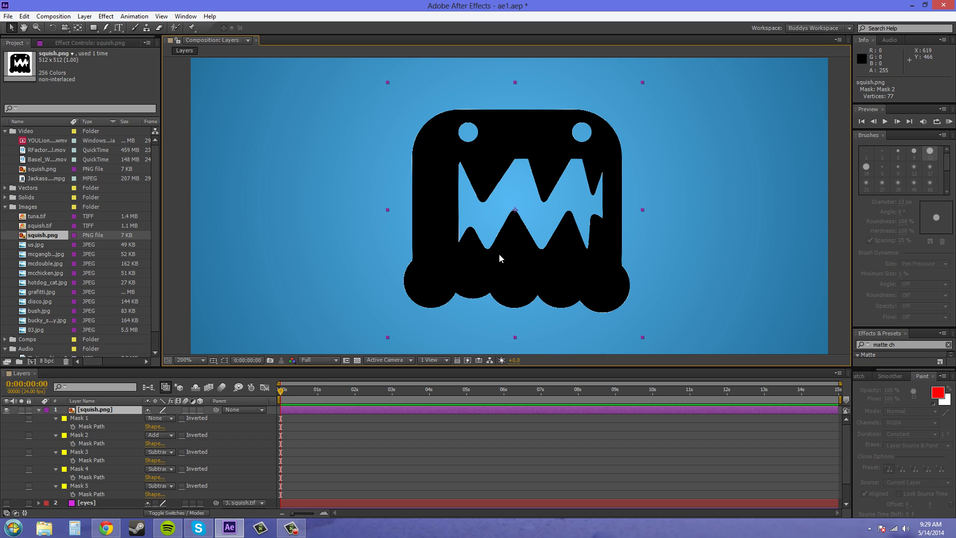
Zoom and pan to inspect the cut-out holes, then collapse squish.png's mask list.
{"action": "scroll", "coordinate": [499, 253], "scroll_direction": "up", "scroll_amount": 4}
{"action": "scroll", "coordinate": [634, 324], "scroll_direction": "up", "scroll_amount": 1}
{"action": "scroll", "coordinate": [427, 160], "scroll_direction": "down", "scroll_amount": 3}
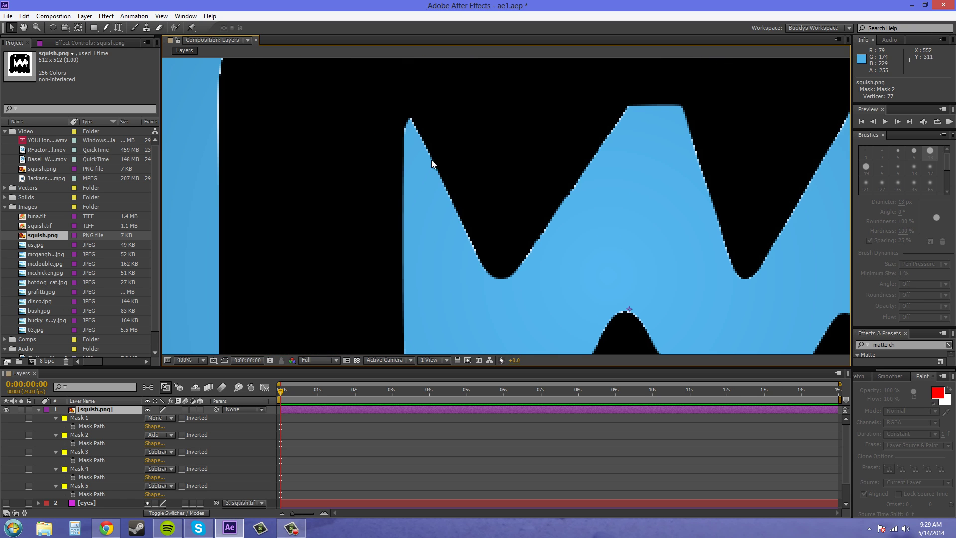
{"action": "scroll", "coordinate": [568, 292], "scroll_direction": "down", "scroll_amount": 5}
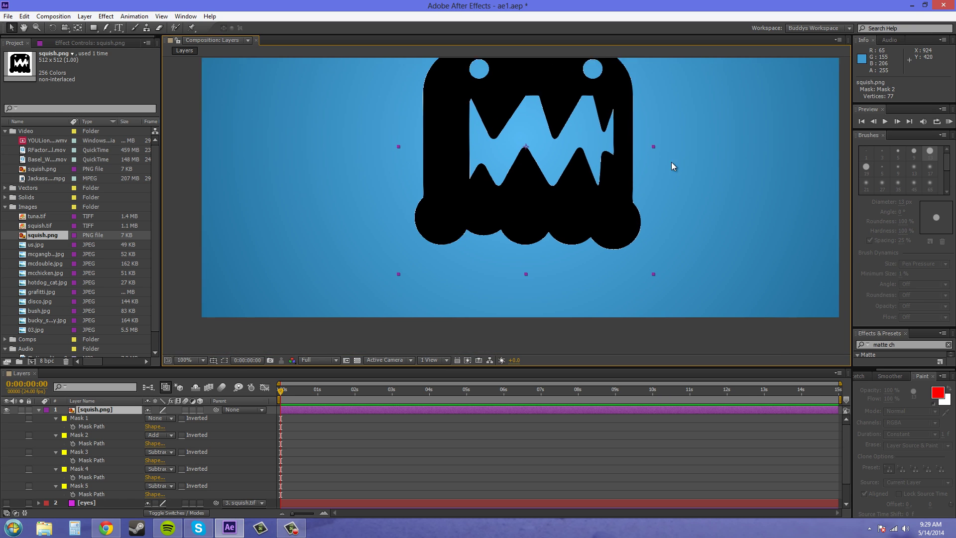
{"action": "scroll", "coordinate": [607, 217], "scroll_direction": "up", "scroll_amount": 2}
{"action": "left_click_drag", "start_coordinate": [607, 217], "coordinate": [489, 261]}
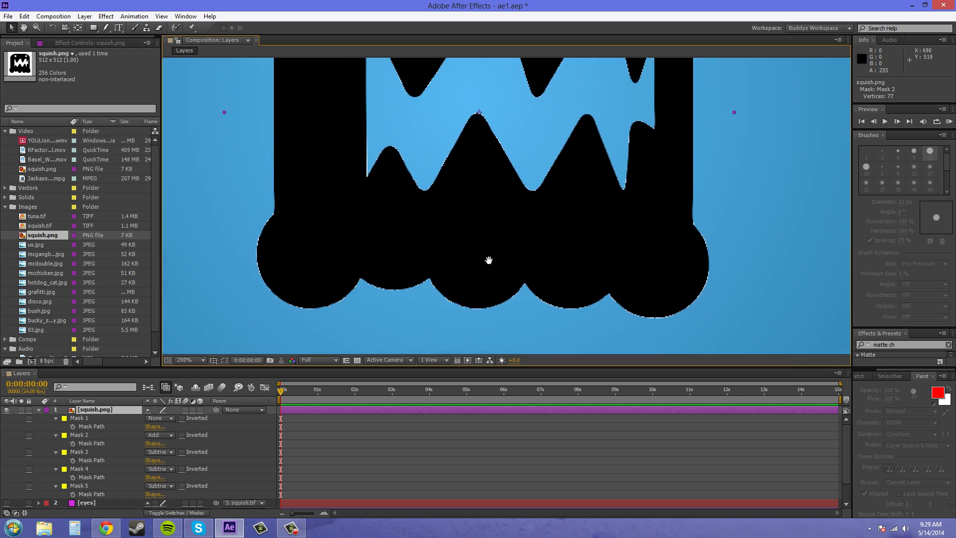
{"action": "scroll", "coordinate": [590, 293], "scroll_direction": "down", "scroll_amount": 2}
{"action": "key", "text": "ctrl+z"}
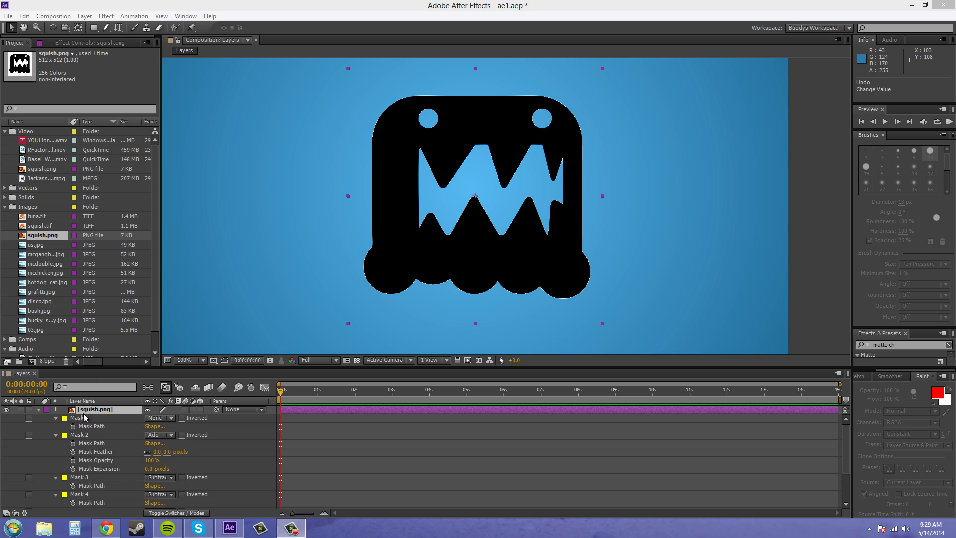
{"action": "left_click", "coordinate": [38, 411]}
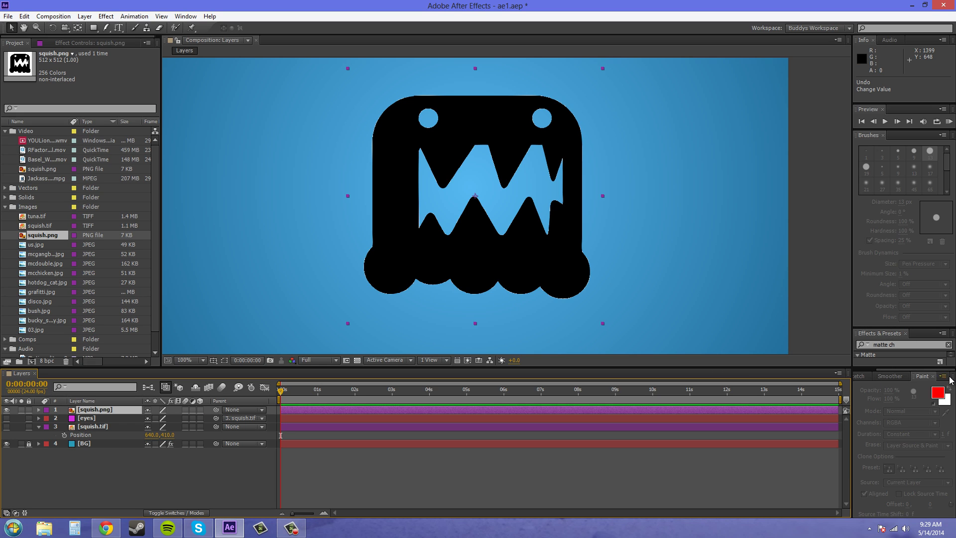
Close the Paint, Smoother and Motion Sketch panels so the timeline gets more room.
{"action": "left_click", "coordinate": [943, 376]}
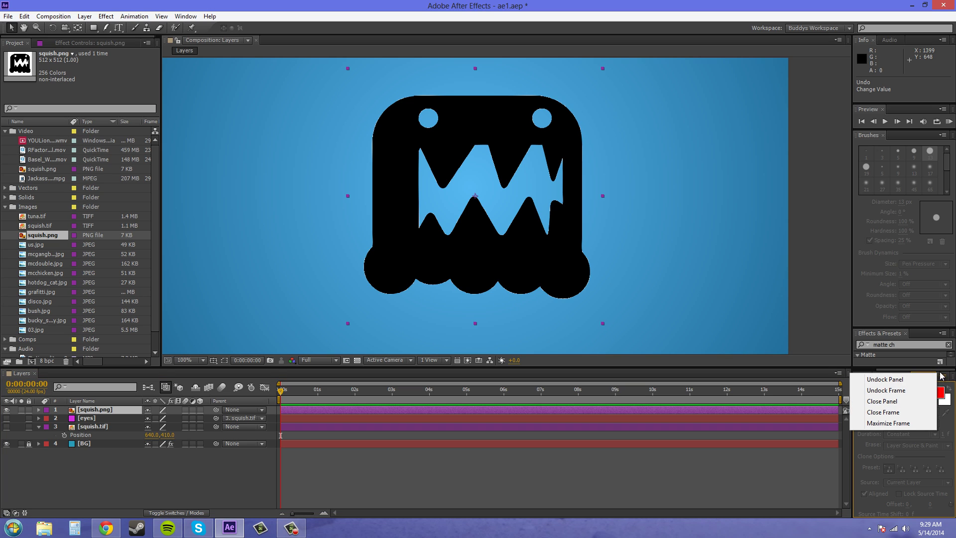
{"action": "left_click", "coordinate": [882, 401]}
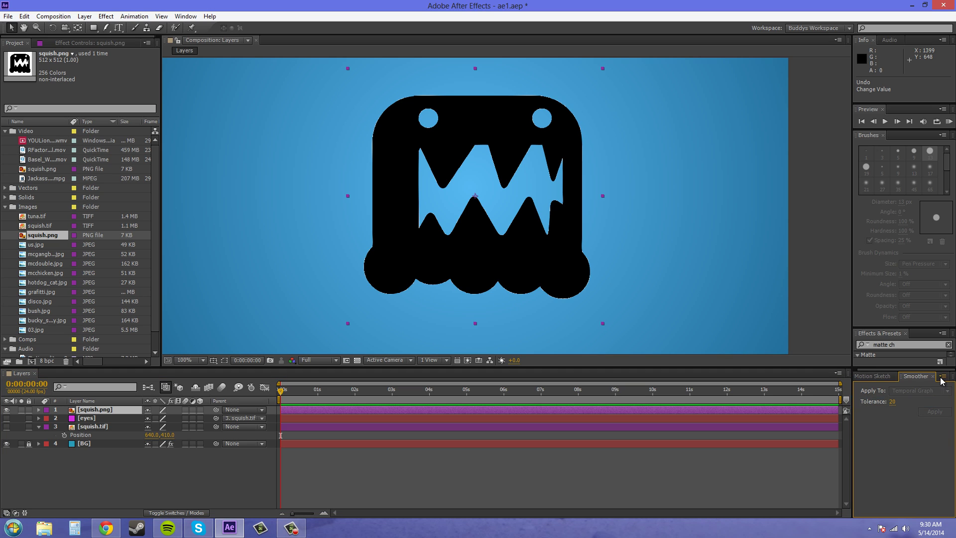
{"action": "left_click", "coordinate": [943, 377]}
{"action": "left_click", "coordinate": [944, 377]}
{"action": "left_click", "coordinate": [943, 377]}
{"action": "left_click", "coordinate": [882, 398]}
{"action": "left_click", "coordinate": [944, 377]}
{"action": "left_click", "coordinate": [883, 409]}
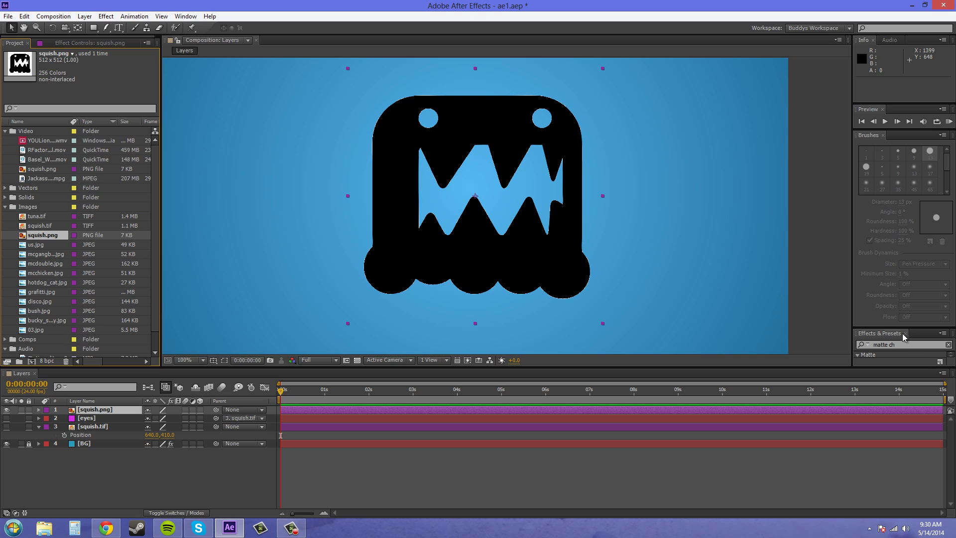
Search Effects & Presets for 'matte choker' and apply Matte Choker to the squish.png monster.
{"action": "left_click", "coordinate": [883, 135]}
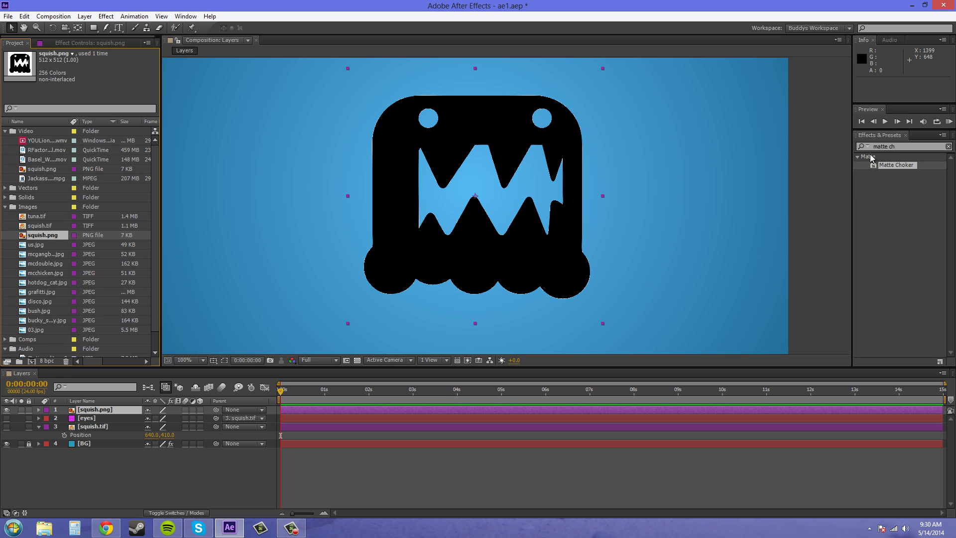
{"action": "left_click", "coordinate": [897, 147]}
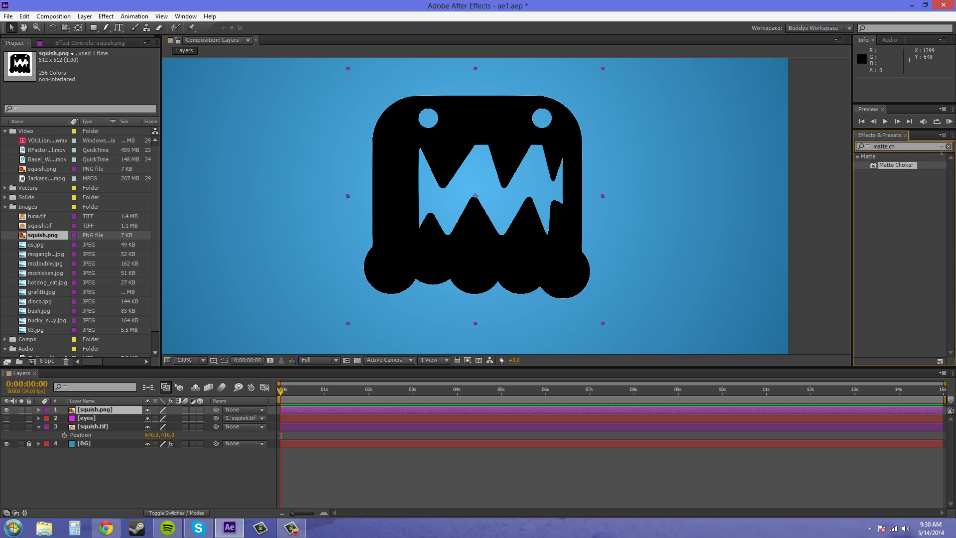
{"action": "type", "text": "oker"}
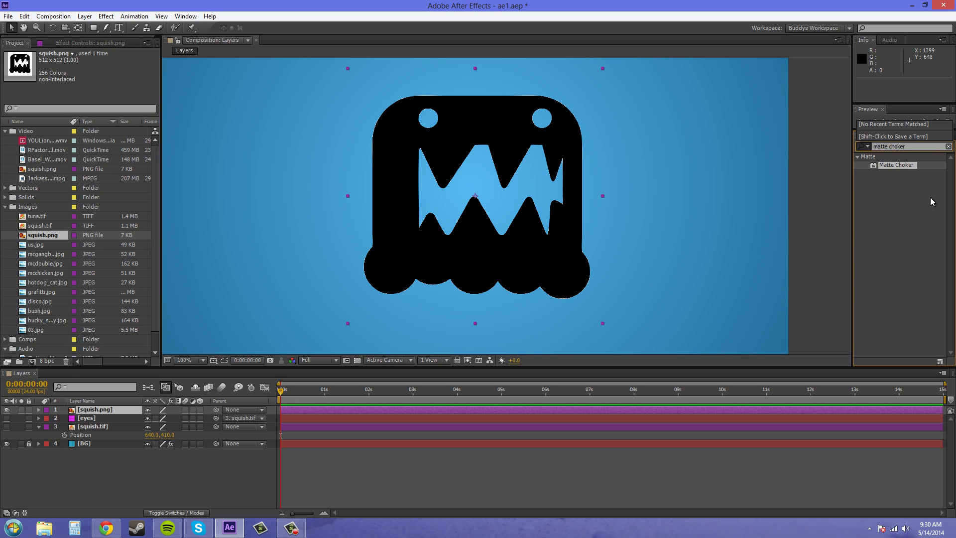
{"action": "left_click", "coordinate": [891, 170]}
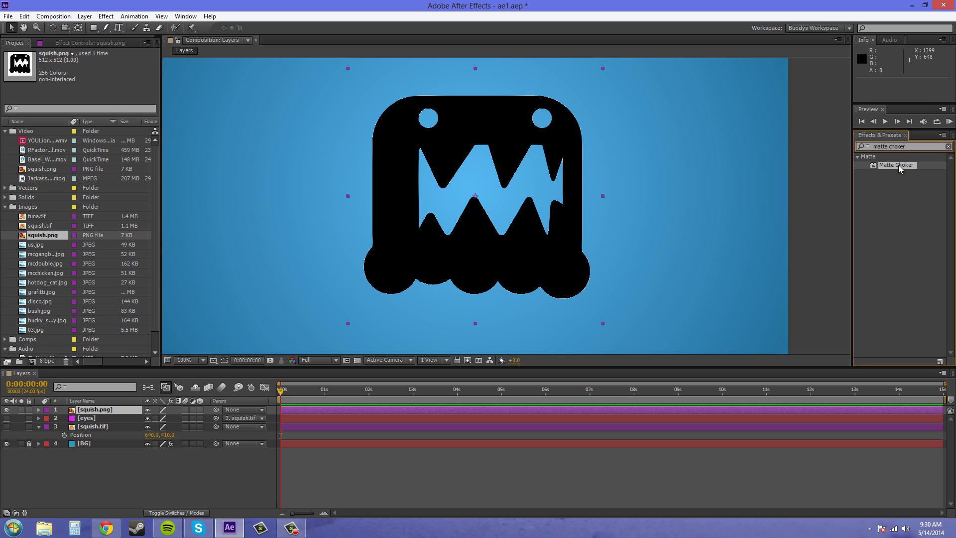
{"action": "left_click_drag", "start_coordinate": [899, 165], "coordinate": [482, 196]}
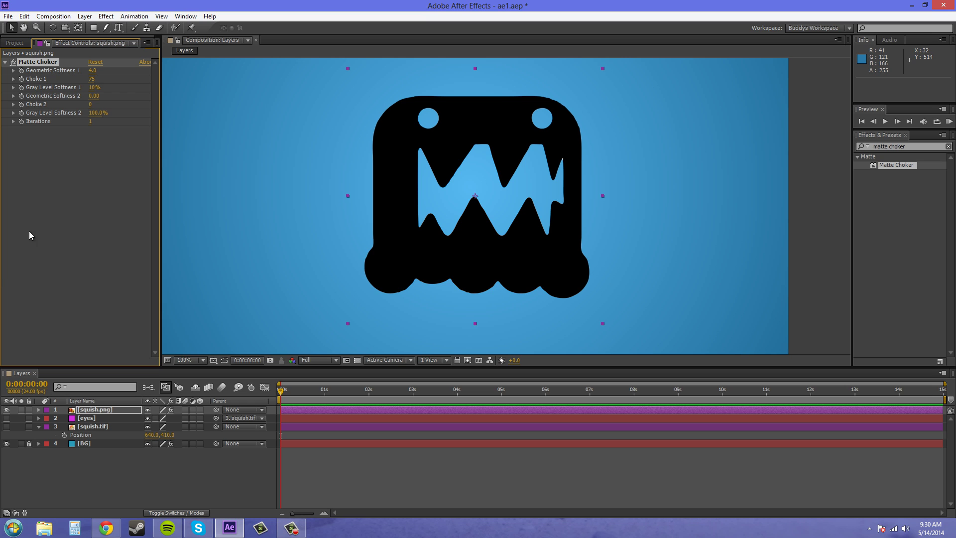
Zoom in on the monster's edges to inspect the matte, then return to the full view.
{"action": "key", "text": "period"}
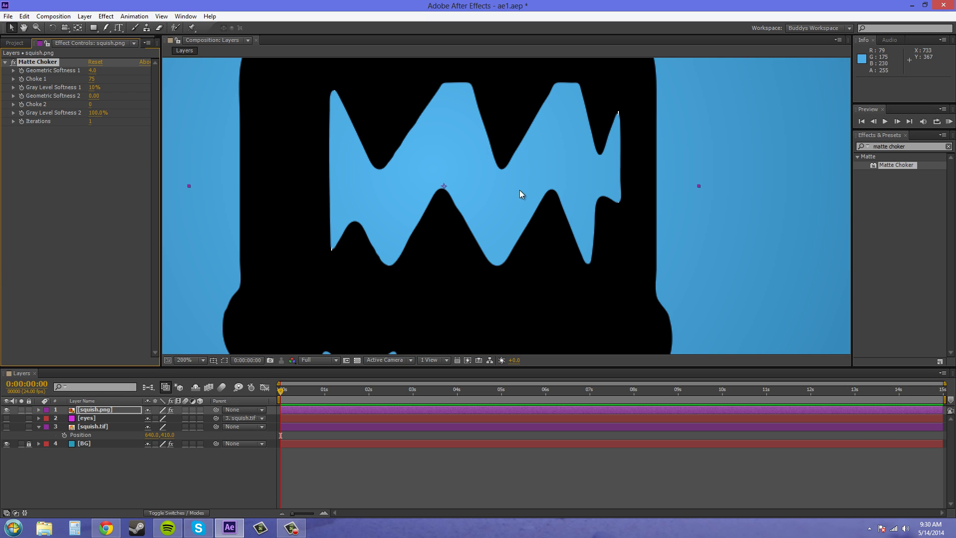
{"action": "left_click_drag", "start_coordinate": [517, 190], "coordinate": [501, 164]}
{"action": "scroll", "coordinate": [481, 228], "scroll_direction": "down", "scroll_amount": 3}
{"action": "scroll", "coordinate": [533, 185], "scroll_direction": "left", "scroll_amount": 3}
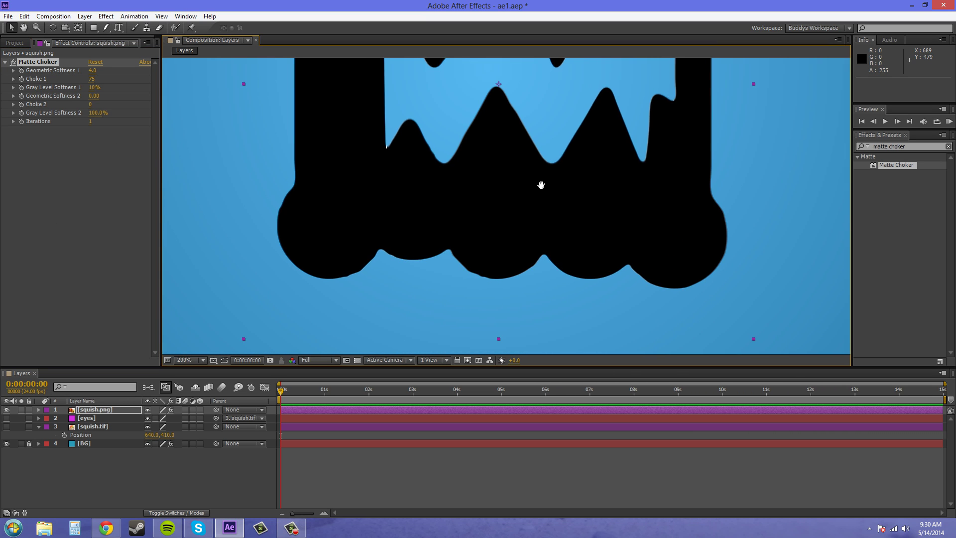
{"action": "scroll", "coordinate": [518, 264], "scroll_direction": "up", "scroll_amount": 2}
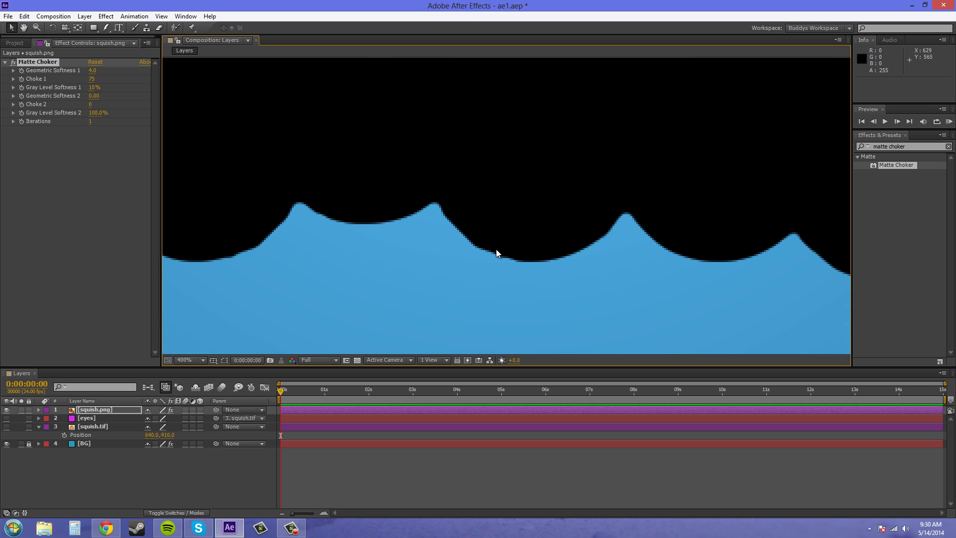
{"action": "scroll", "coordinate": [450, 254], "scroll_direction": "down", "scroll_amount": 2}
{"action": "left_click_drag", "start_coordinate": [461, 215], "coordinate": [369, 290]}
{"action": "scroll", "coordinate": [403, 258], "scroll_direction": "up", "scroll_amount": 2}
{"action": "scroll", "coordinate": [403, 258], "scroll_direction": "left", "scroll_amount": 1}
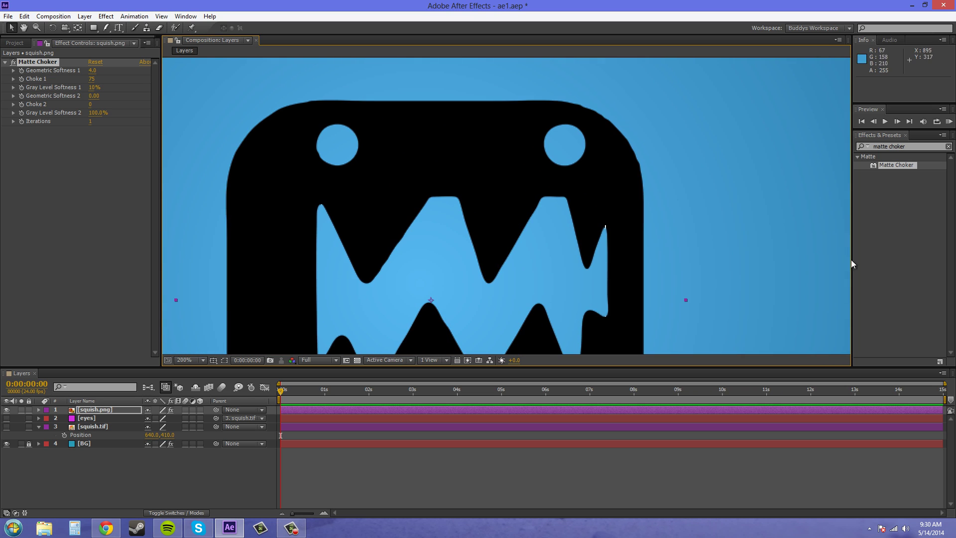
{"action": "key", "text": "ctrl+z"}
{"action": "scroll", "coordinate": [459, 83], "scroll_direction": "down", "scroll_amount": 2}
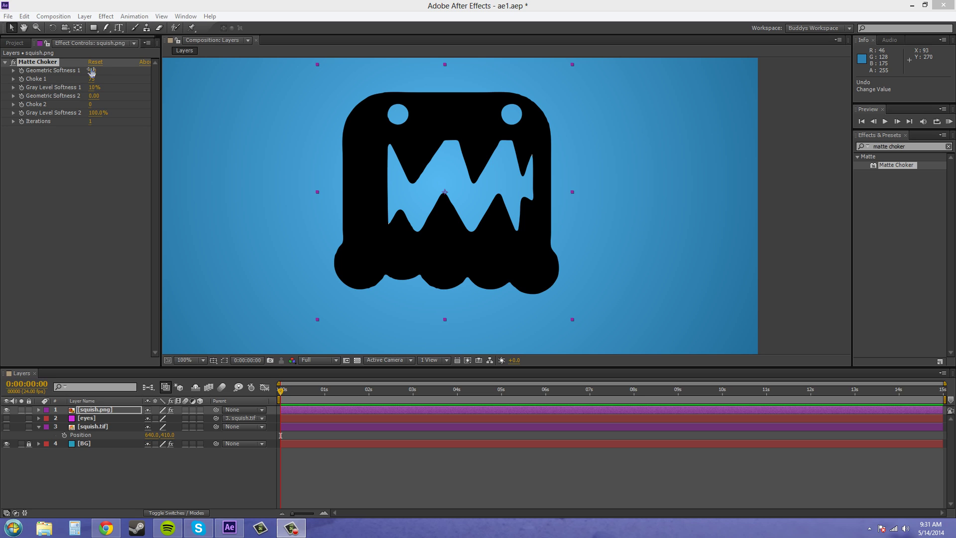
Set Geometric Softness 1 to 7.2, Choke 1 to 80 and Gray Level Softness 1 to 11%.
{"action": "left_click_drag", "start_coordinate": [91, 72], "coordinate": [119, 77]}
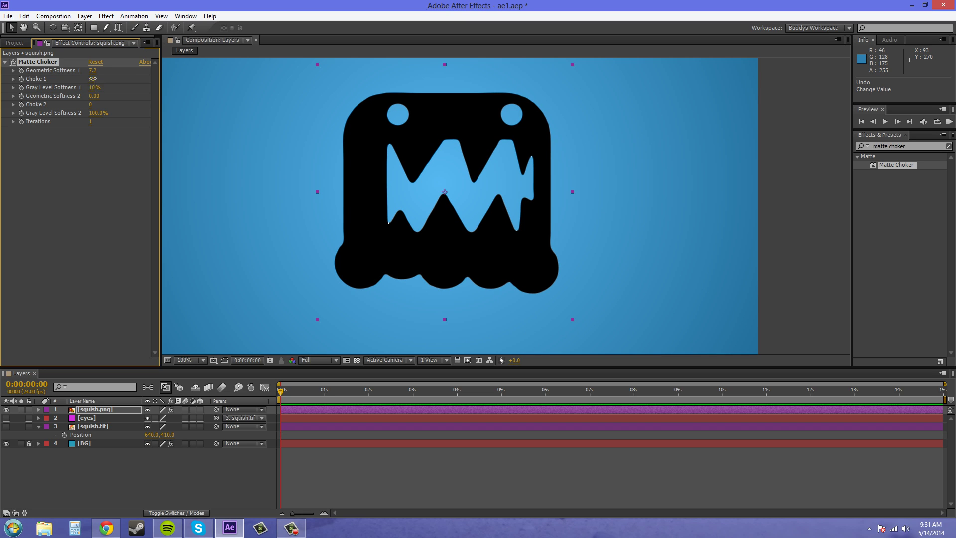
{"action": "mouse_move", "coordinate": [91, 79]}
{"action": "left_mouse_down"}
{"action": "mouse_move", "coordinate": [72, 80]}
{"action": "mouse_move", "coordinate": [103, 87]}
{"action": "left_mouse_up"}
{"action": "mouse_move", "coordinate": [94, 87]}
{"action": "left_mouse_down"}
{"action": "mouse_move", "coordinate": [113, 94]}
{"action": "mouse_move", "coordinate": [98, 89]}
{"action": "left_mouse_up"}
{"action": "scroll", "coordinate": [523, 240], "scroll_direction": "down", "scroll_amount": 2}
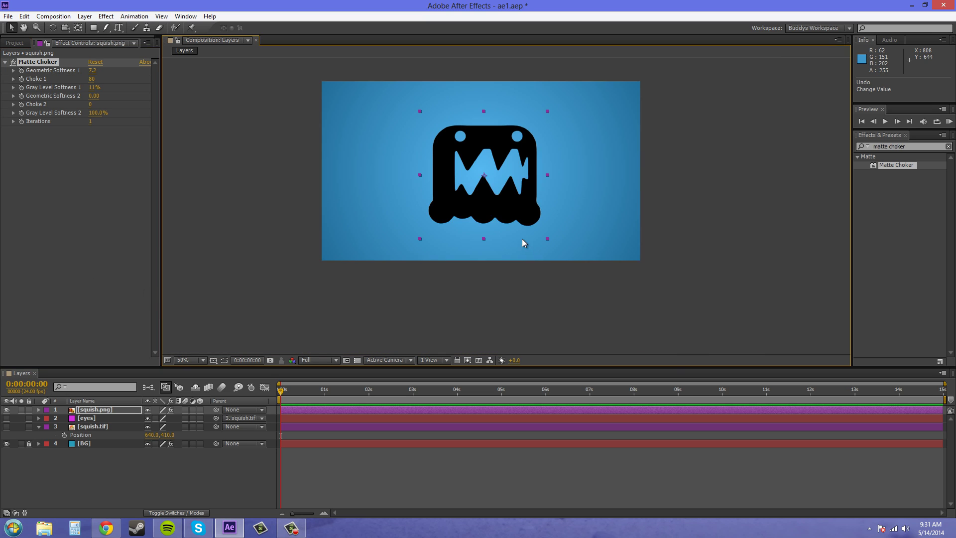
{"action": "scroll", "coordinate": [522, 243], "scroll_direction": "up", "scroll_amount": 2}
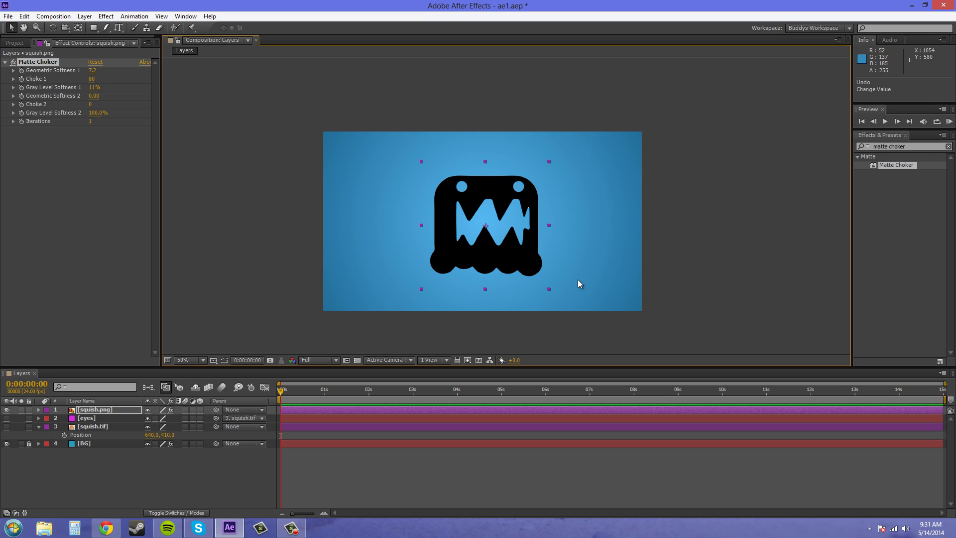
{"action": "scroll", "coordinate": [478, 299], "scroll_direction": "down", "scroll_amount": 2}
{"action": "scroll", "coordinate": [479, 299], "scroll_direction": "left", "scroll_amount": 2}
Hide the squish.png layer and add mcchicken.jpg from the Project panel as a composition layer.
{"action": "left_click", "coordinate": [107, 491]}
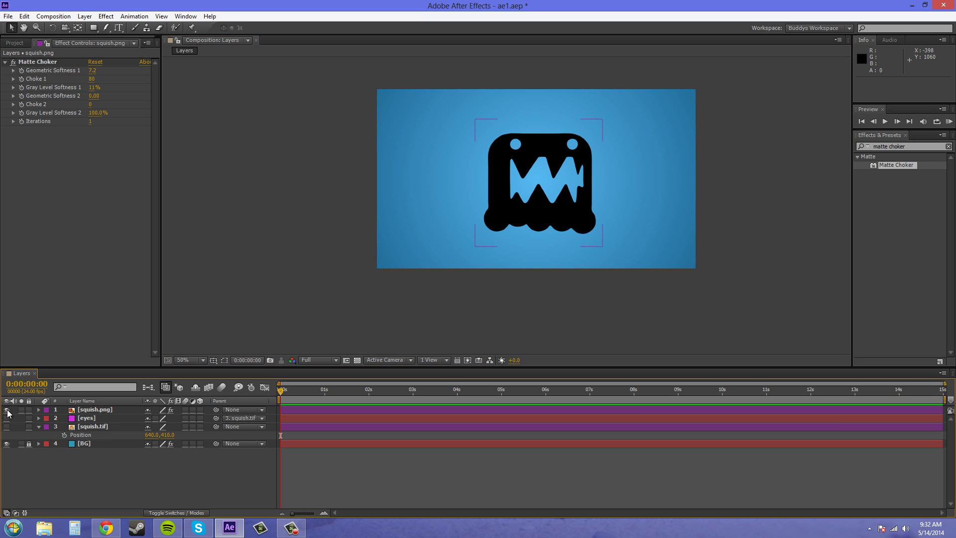
{"action": "left_click", "coordinate": [6, 410]}
{"action": "left_click", "coordinate": [15, 43]}
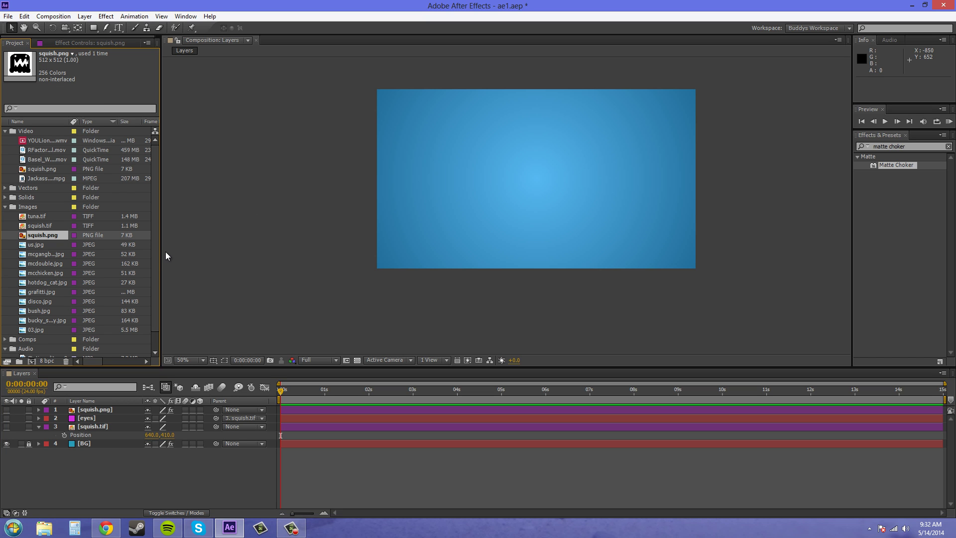
{"action": "left_click_drag", "start_coordinate": [464, 230], "coordinate": [409, 247]}
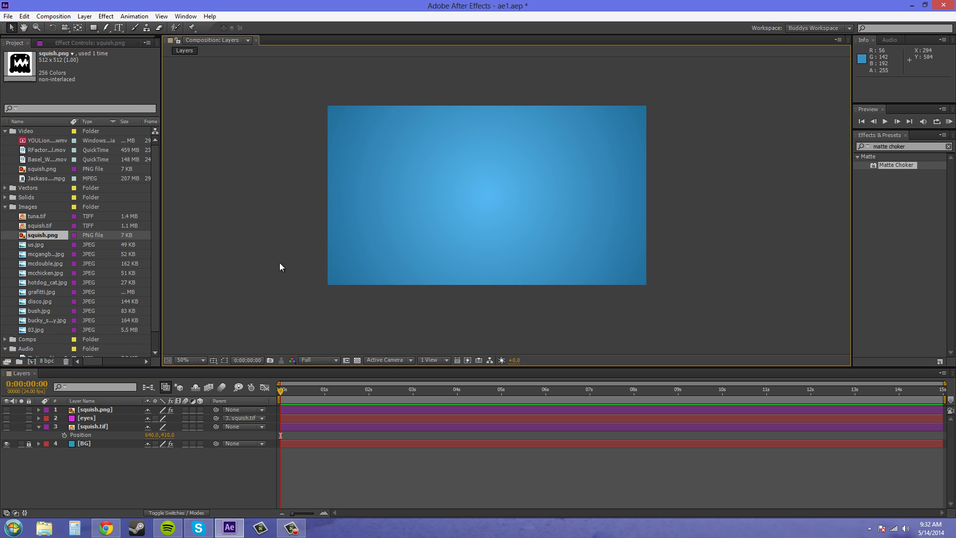
{"action": "left_click", "coordinate": [43, 263]}
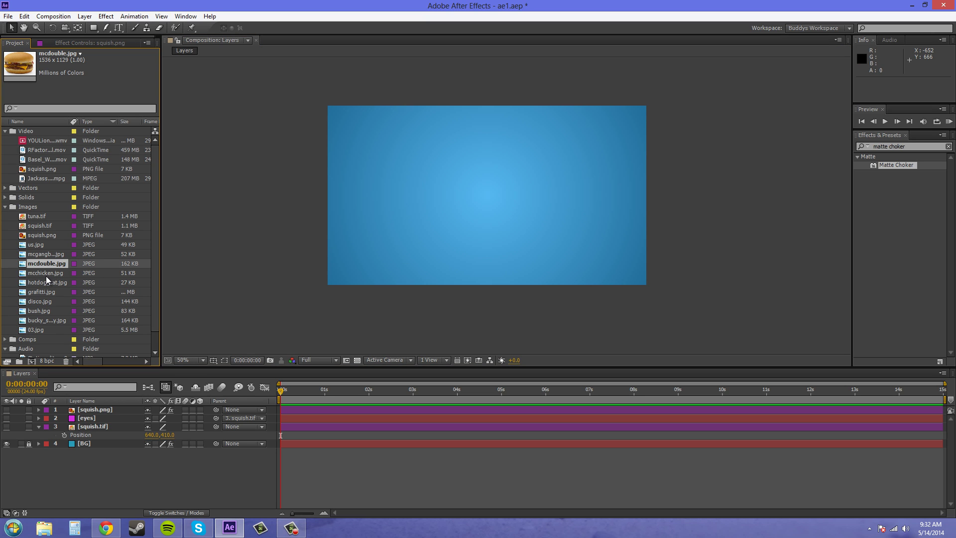
{"action": "left_click", "coordinate": [49, 274]}
{"action": "left_click_drag", "start_coordinate": [39, 274], "coordinate": [496, 199]}
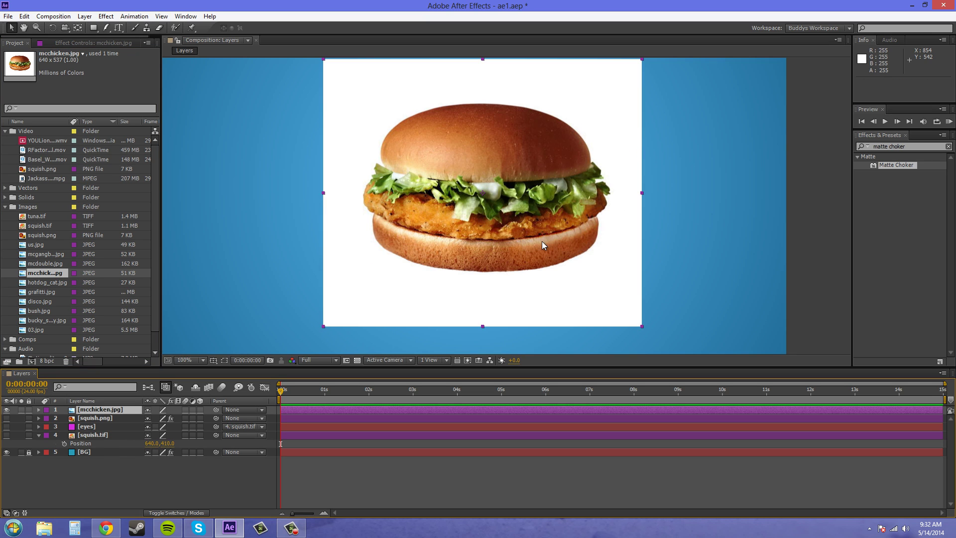